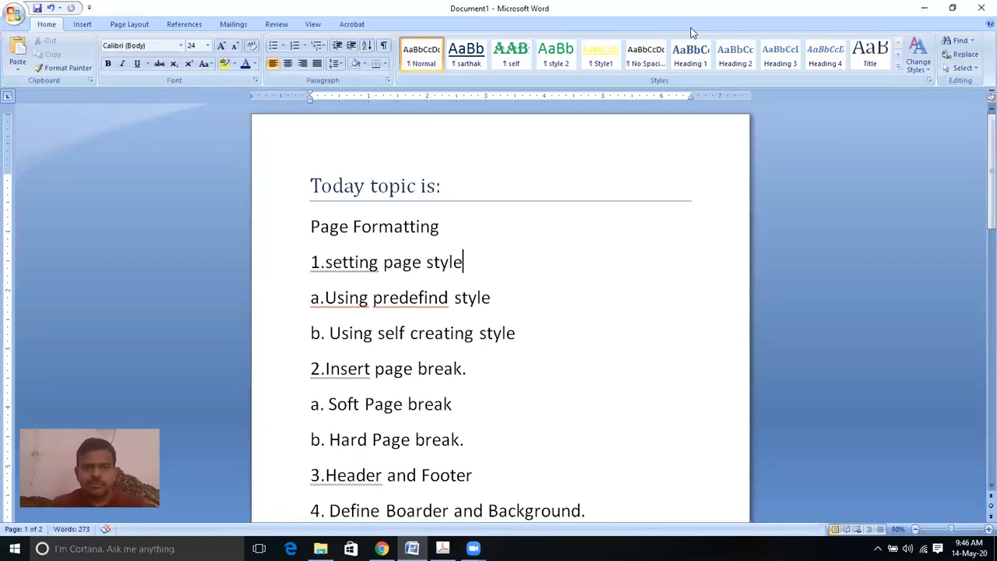
Step: Select and deselect the Page Formatting line, then scroll down to page 2's sample paragraphs
click(302, 228)
click(556, 220)
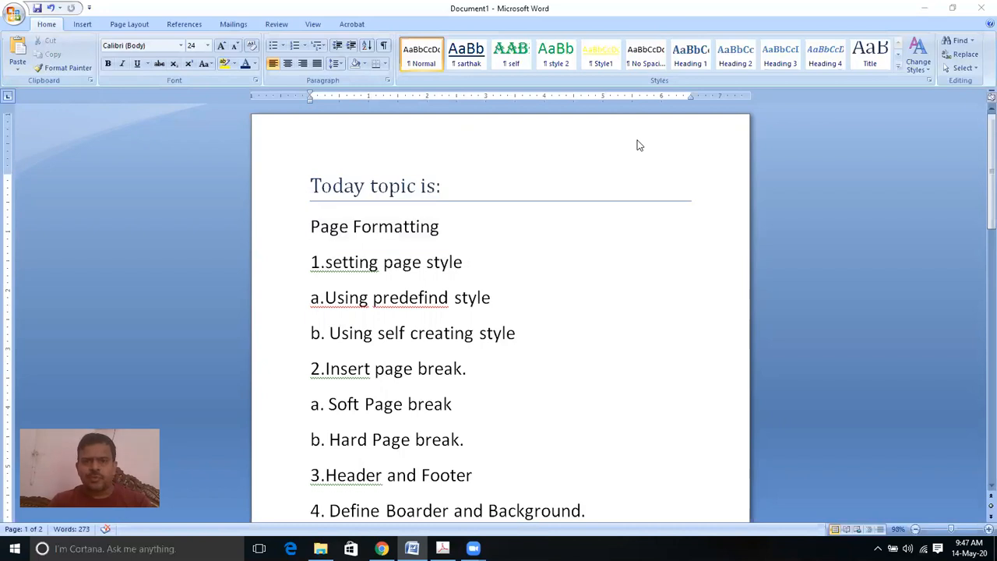
drag(980, 184, 981, 162)
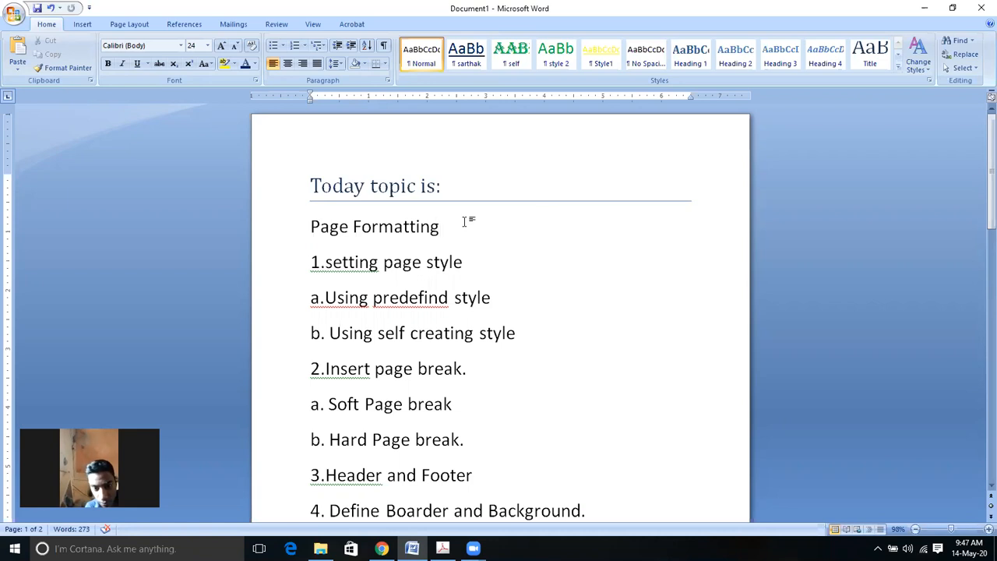
click(293, 236)
click(618, 293)
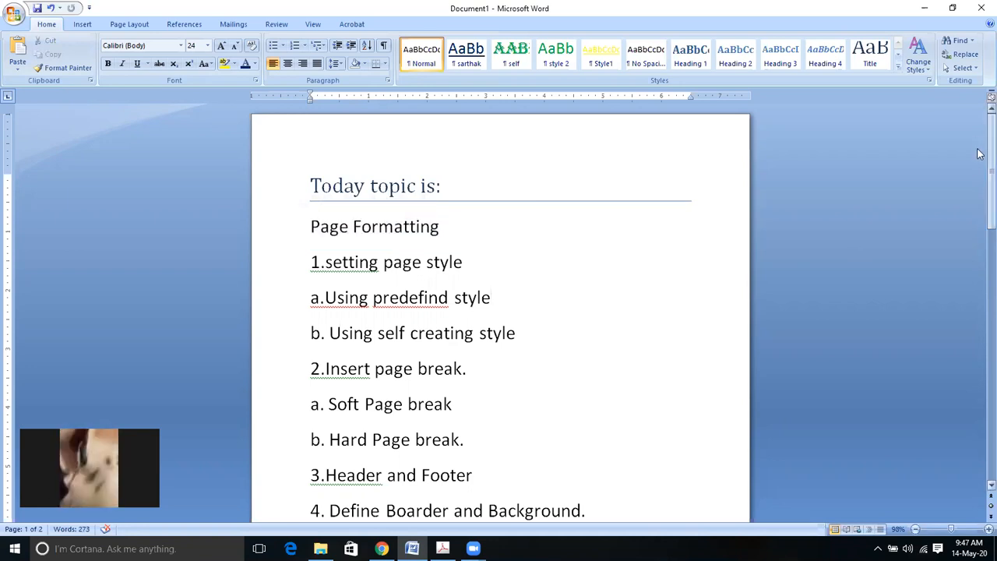
drag(989, 156, 980, 360)
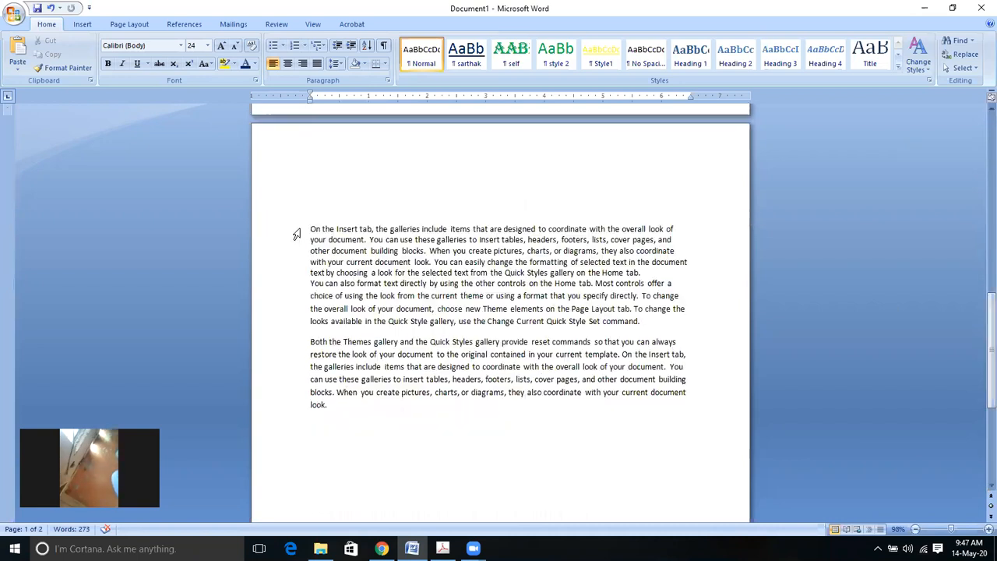
drag(296, 232, 314, 316)
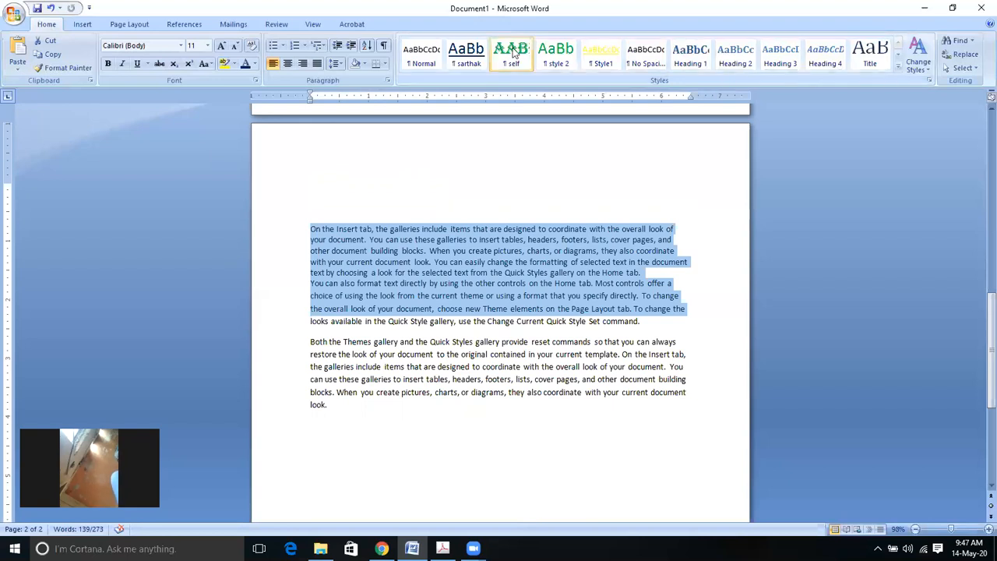
click(555, 53)
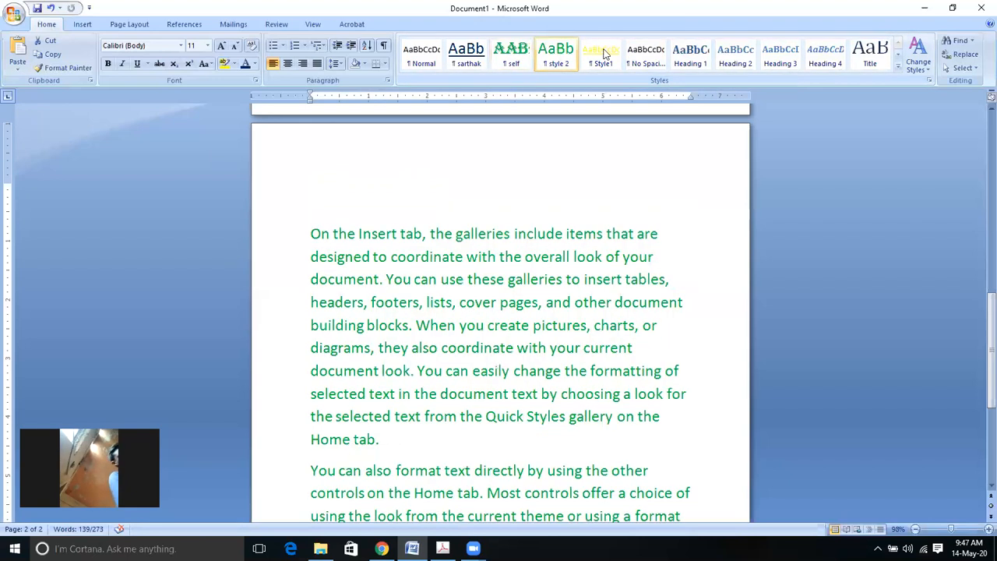
click(644, 51)
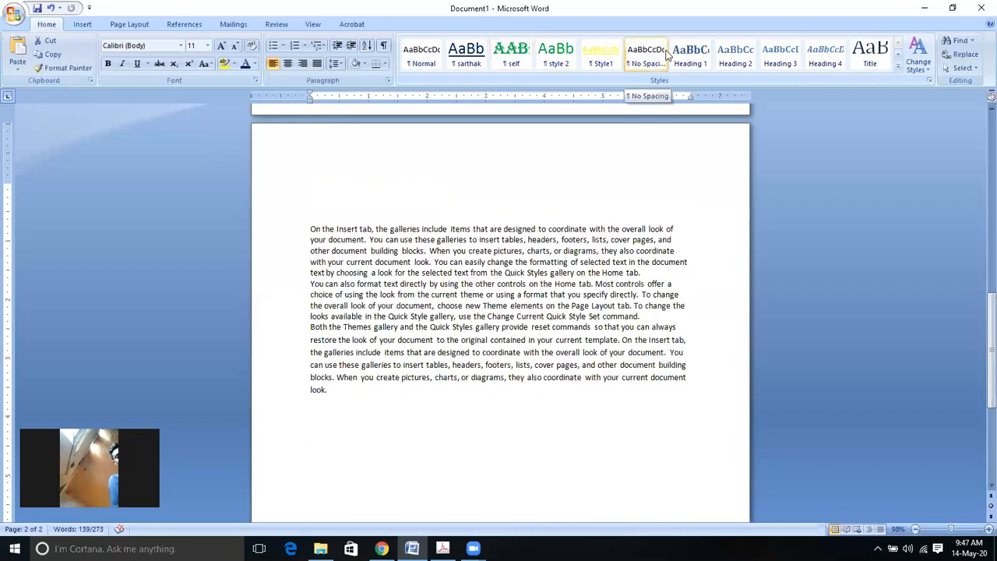
click(690, 53)
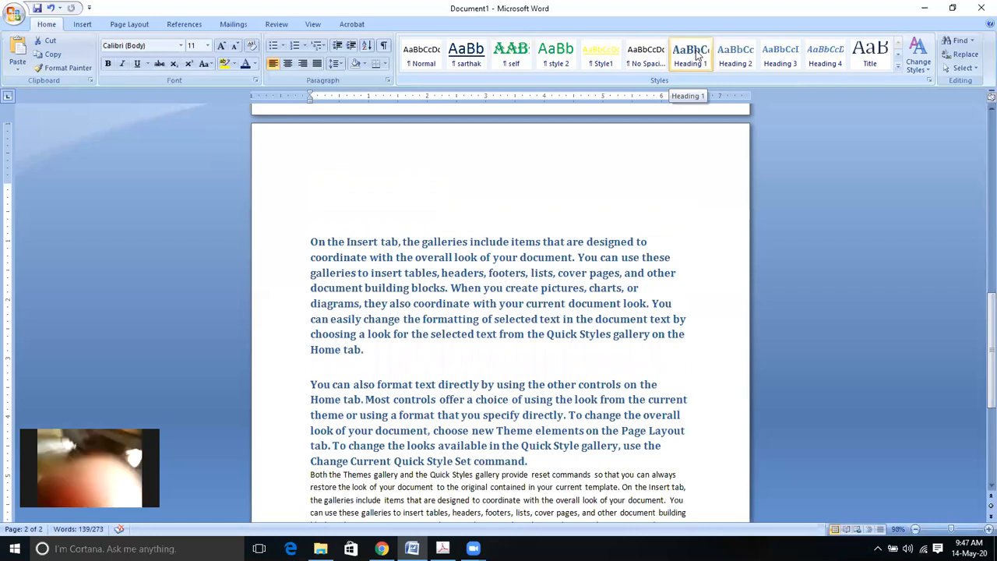
key(ctrl+z)
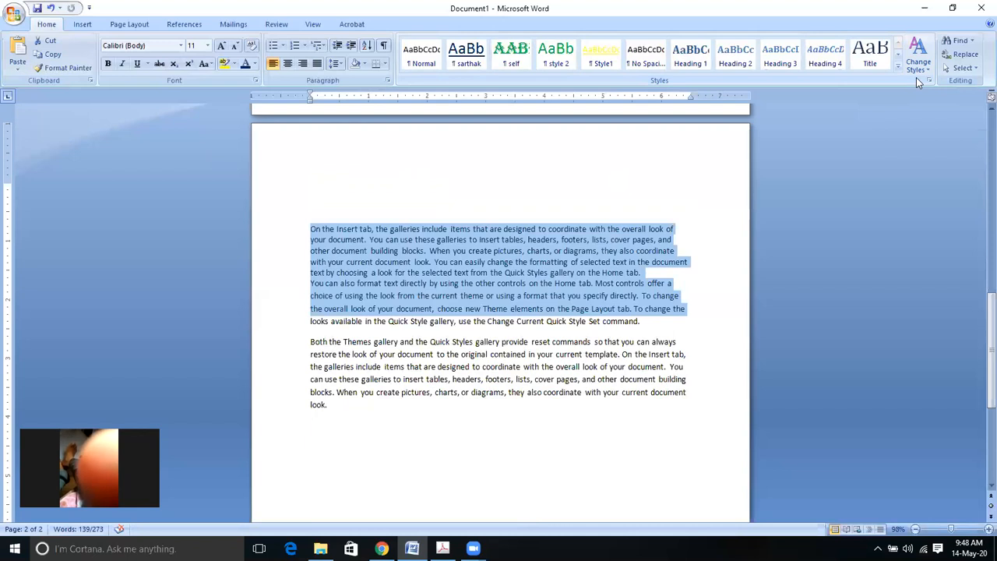
Step: Open the full Styles list beside the document, browse it, and start a New Style
click(929, 79)
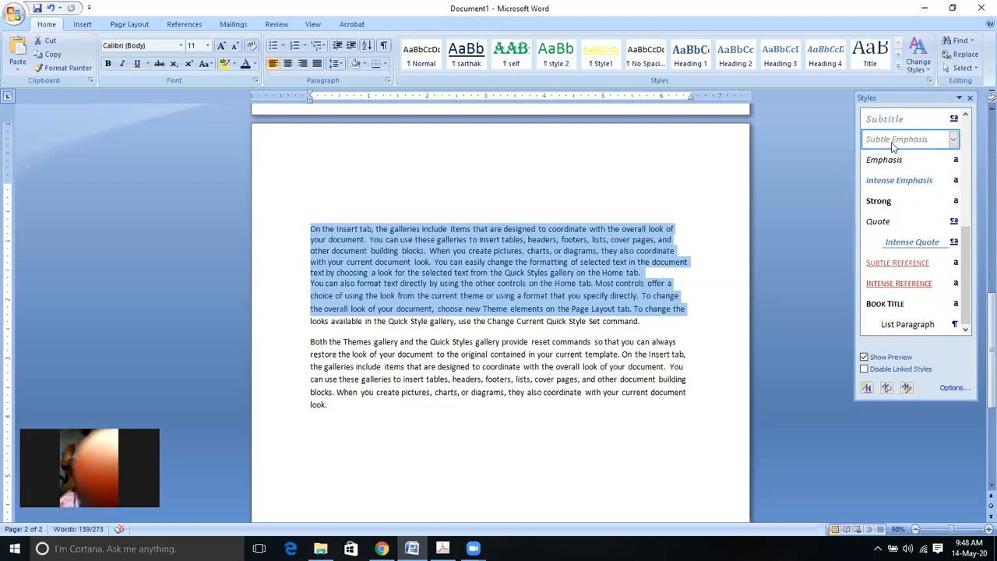
mouse_move(896, 162)
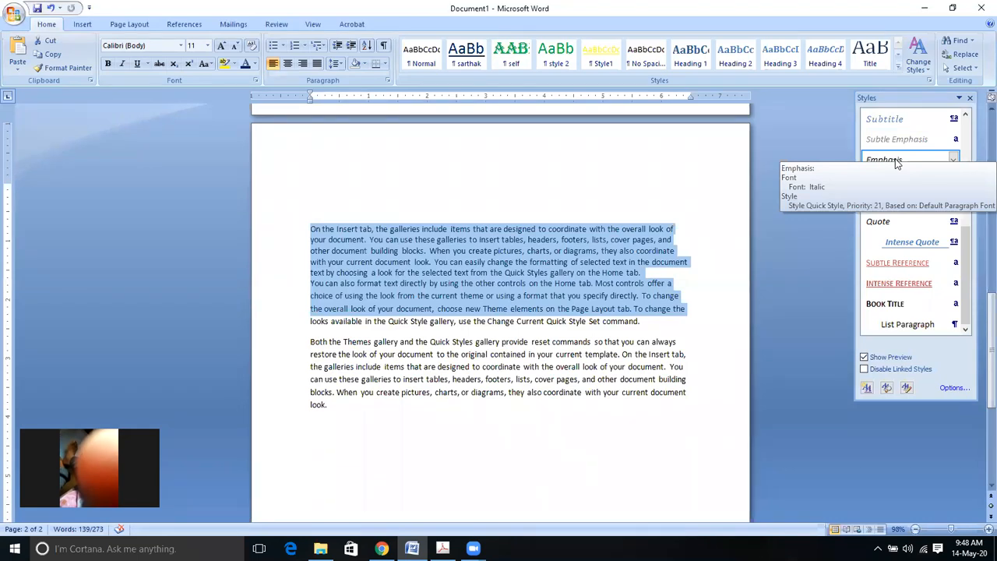
mouse_move(898, 296)
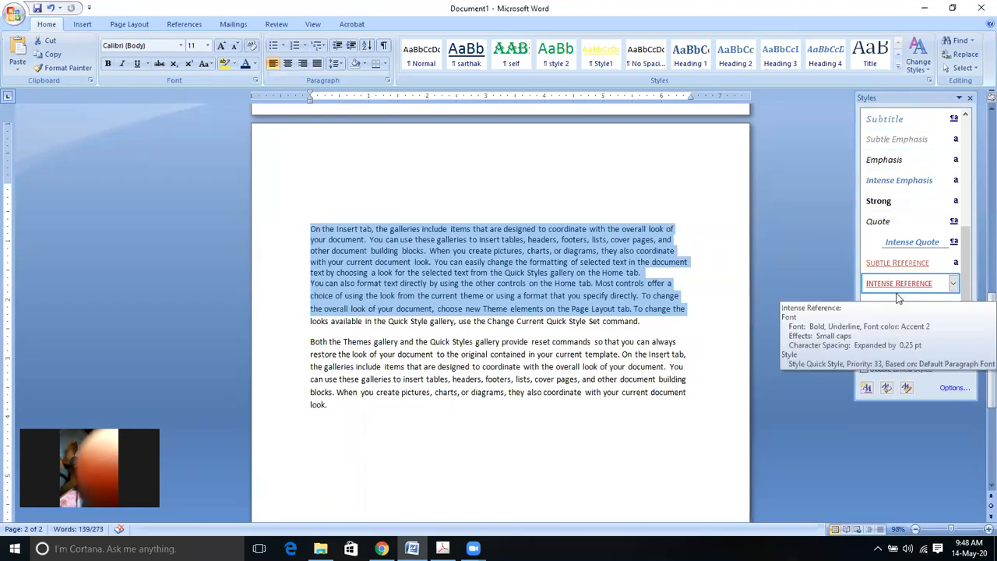
click(867, 387)
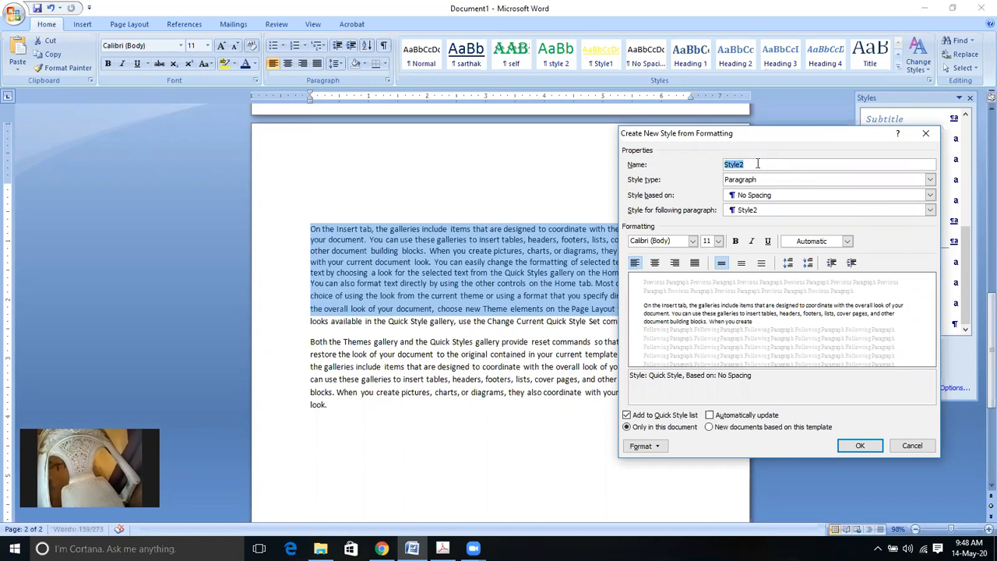
Step: Create a style named 'new style' in Algerian, 20 pt, yellow, and apply it to the sample paragraphs
text(new style)
click(847, 241)
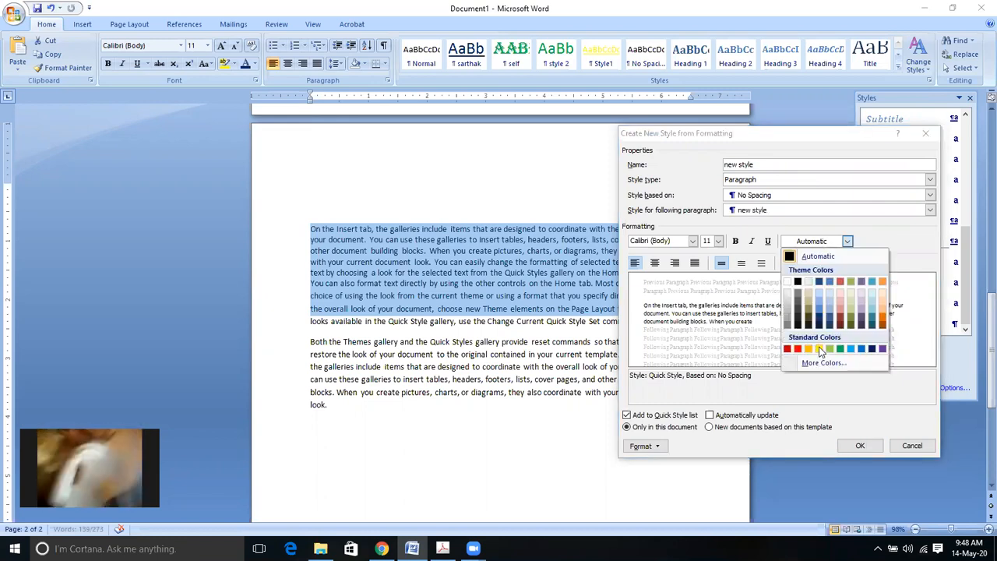
click(818, 349)
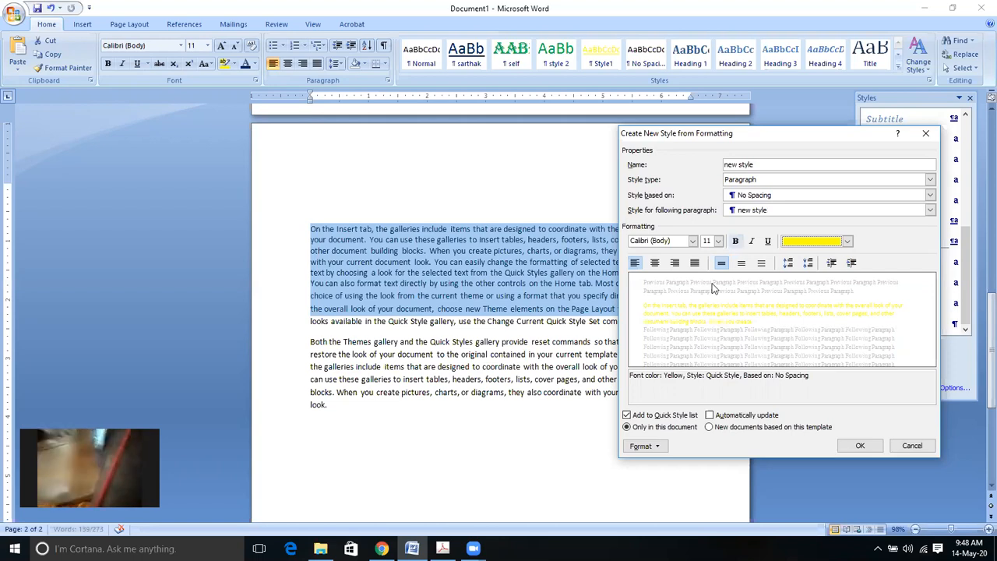
click(718, 241)
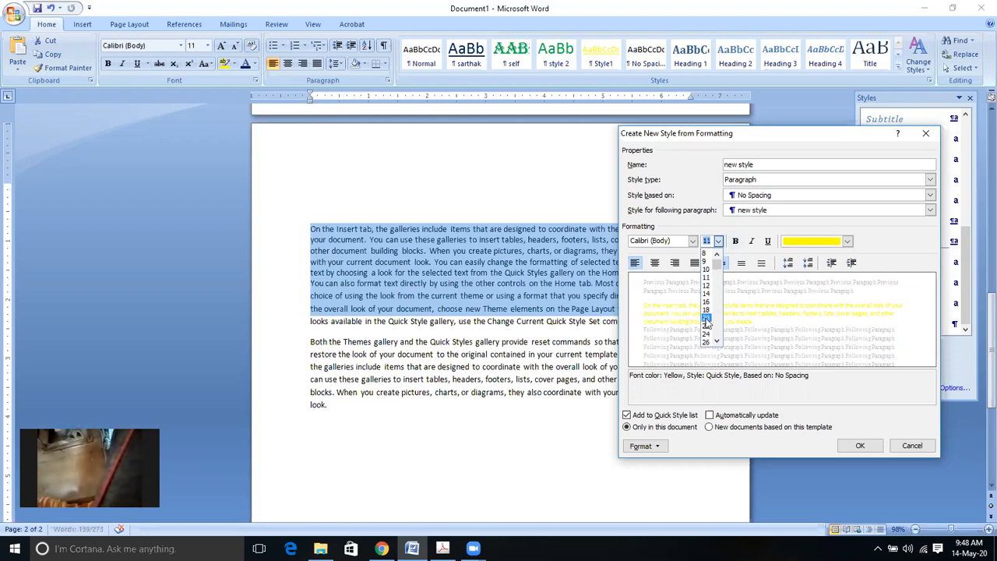
click(706, 318)
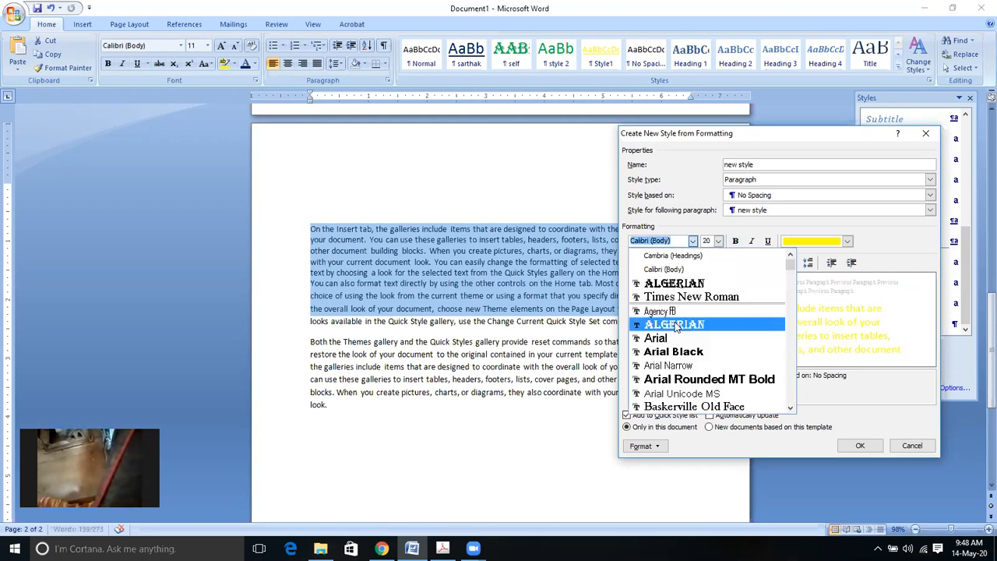
click(674, 323)
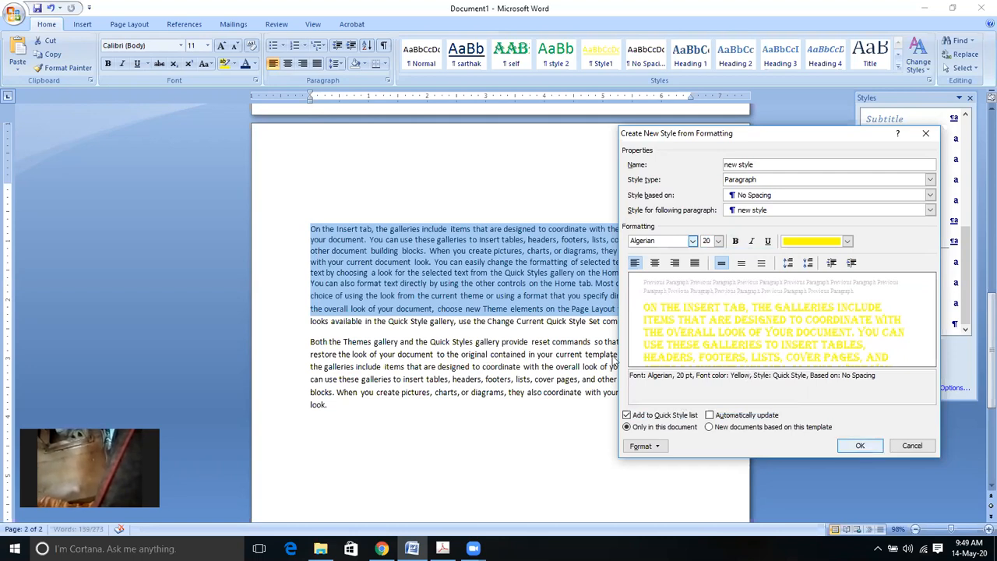
key(Return)
click(692, 339)
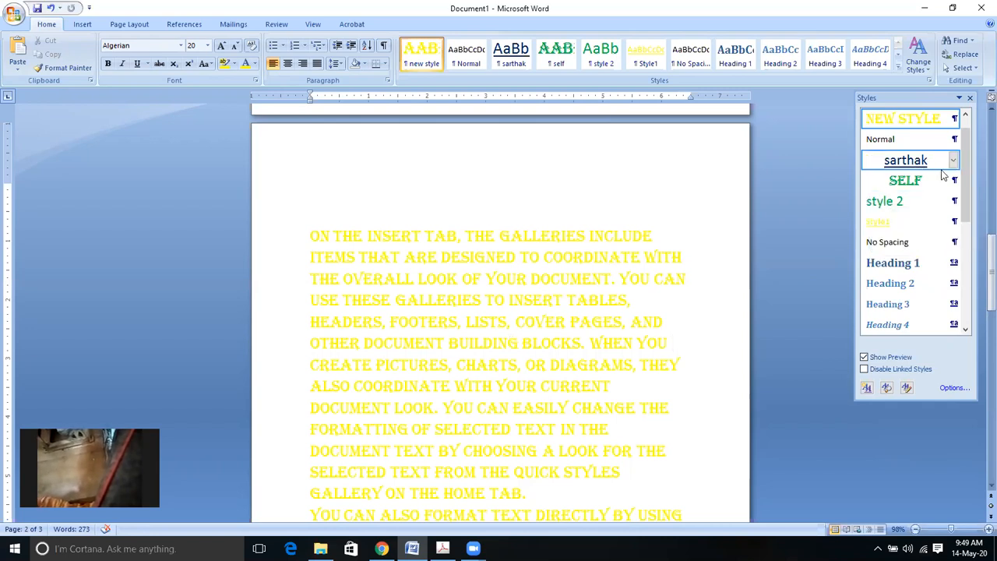
Step: Apply the sarthak style to the first paragraph, then delete sarthak from the Styles pane
click(908, 161)
click(952, 161)
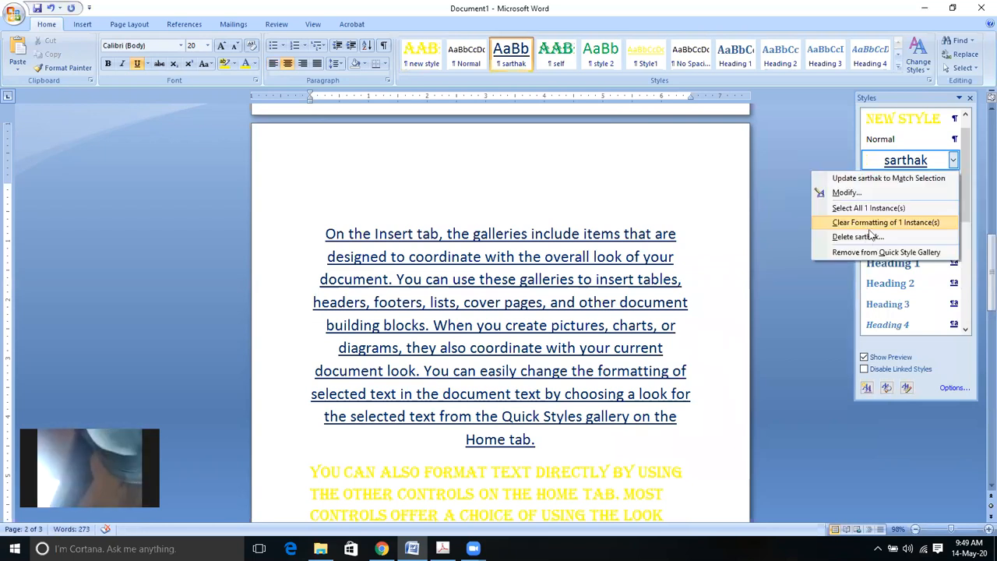
click(842, 236)
click(476, 307)
key(Return)
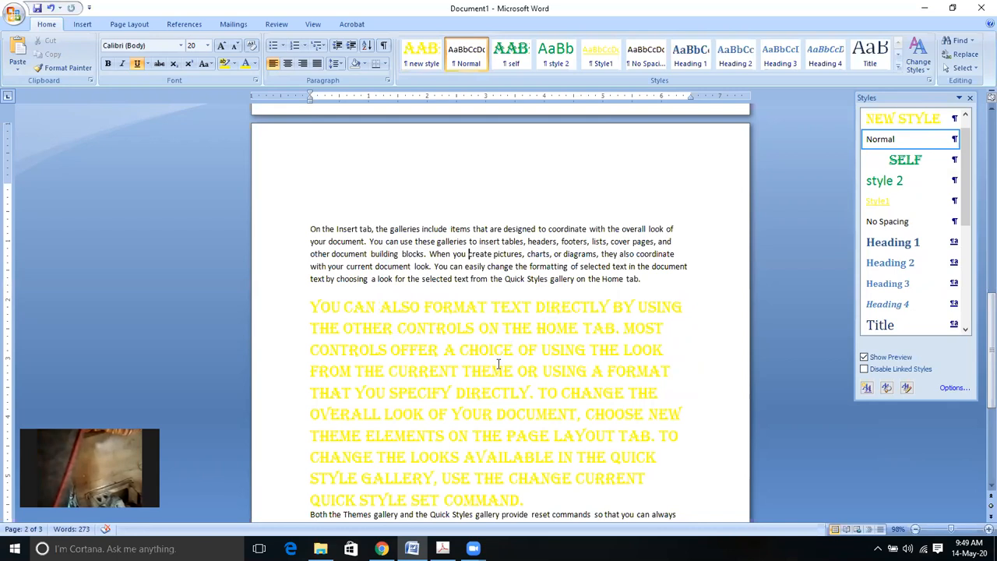
Step: Select the yellow Algerian paragraph through its last line, then minimise and restore Word
click(296, 313)
shift+click(327, 499)
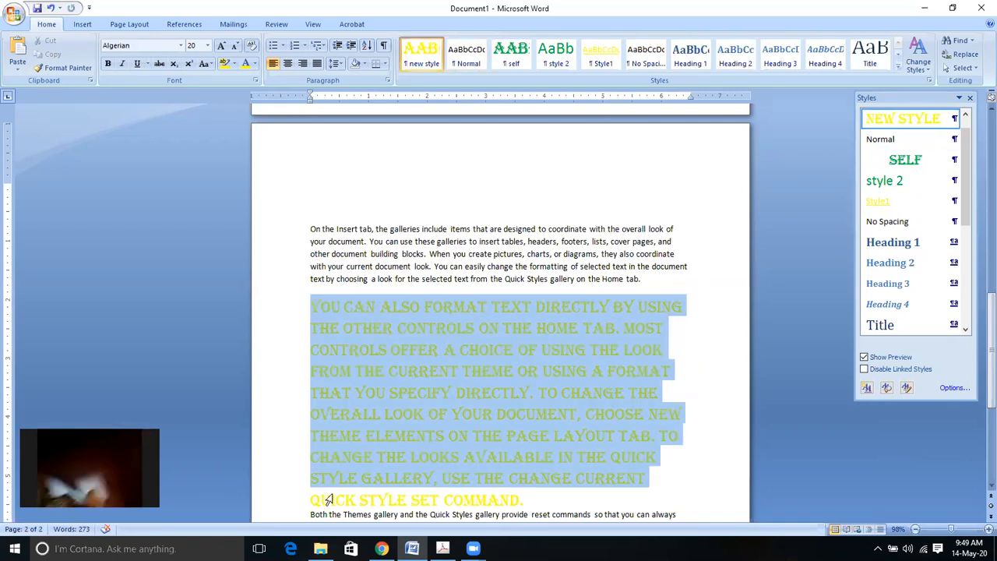
key(ctrl+shift+Down)
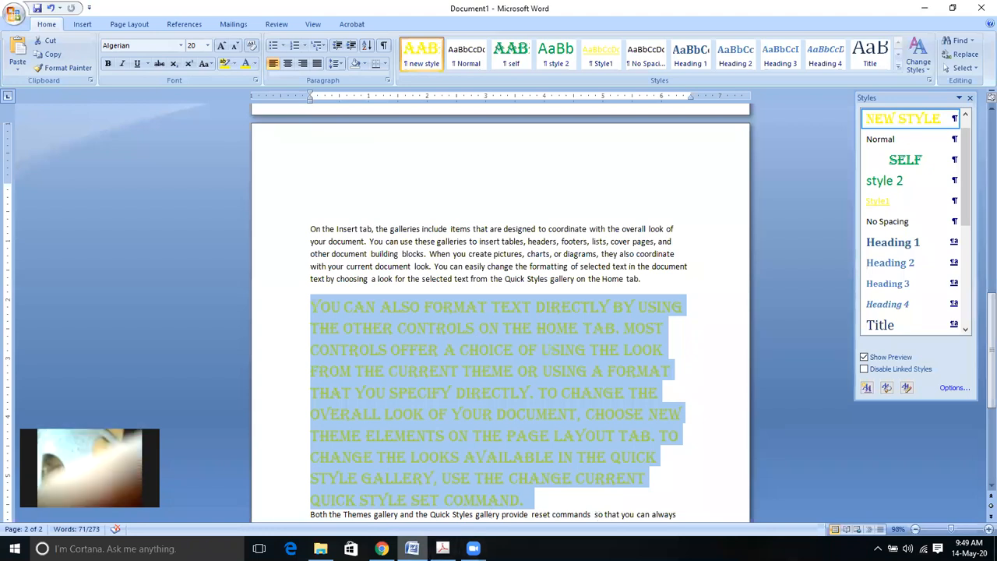
click(412, 547)
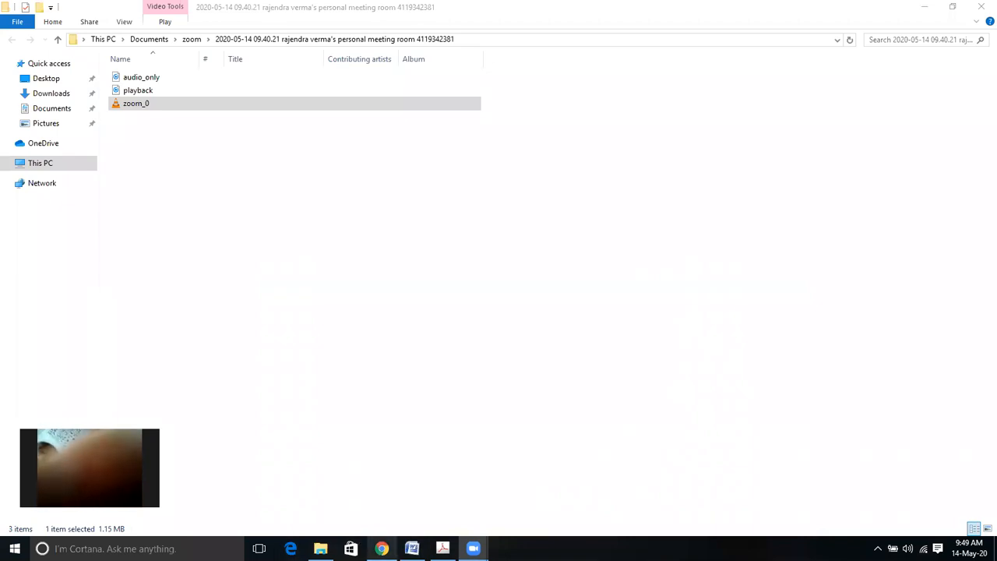
click(412, 549)
double_click(715, 117)
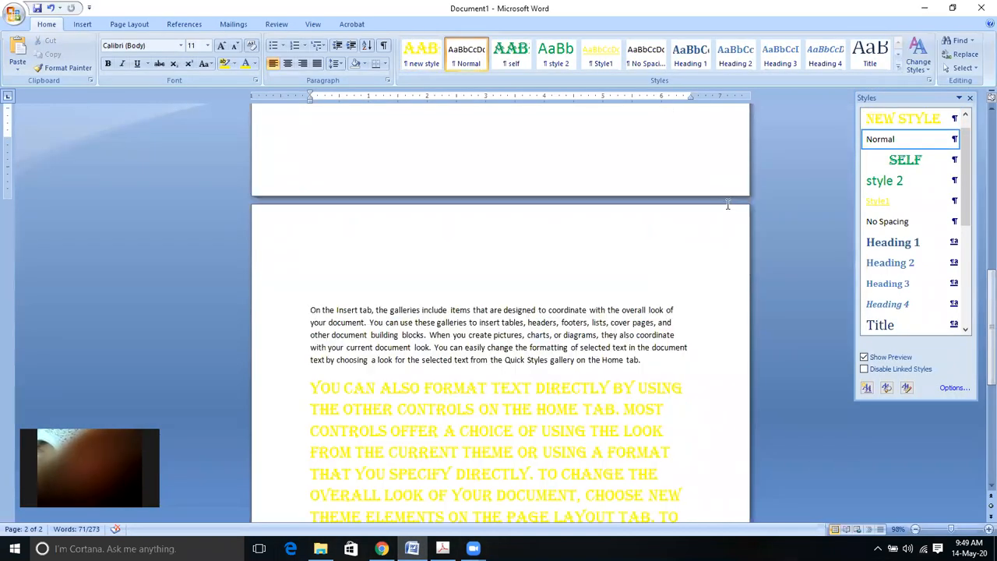
drag(990, 355, 896, 195)
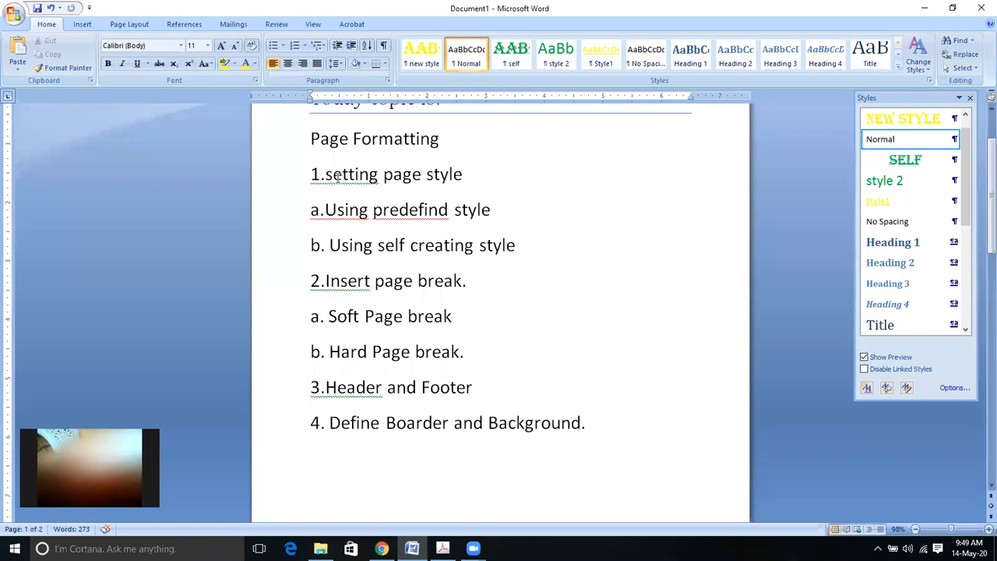
drag(326, 175, 504, 180)
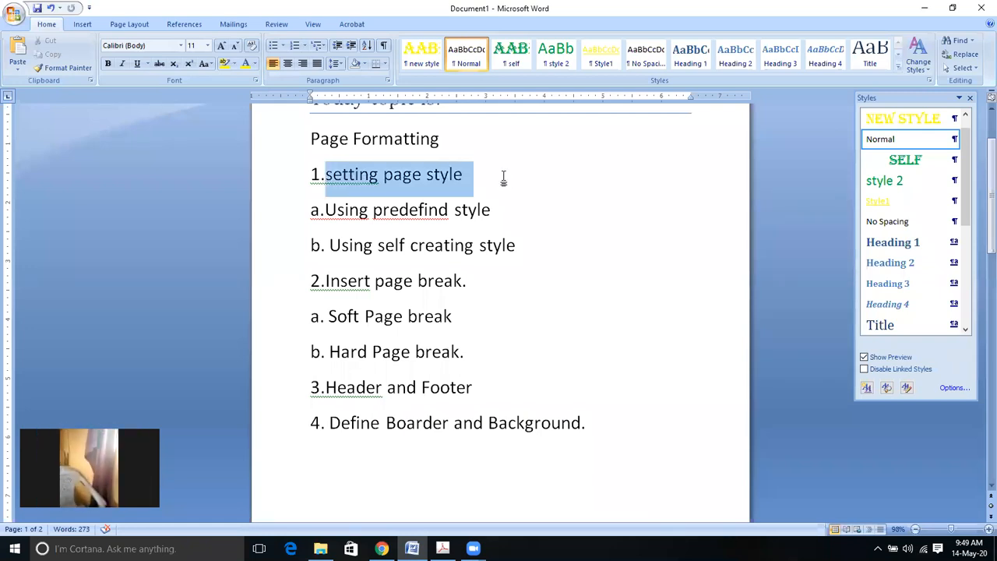
click(505, 179)
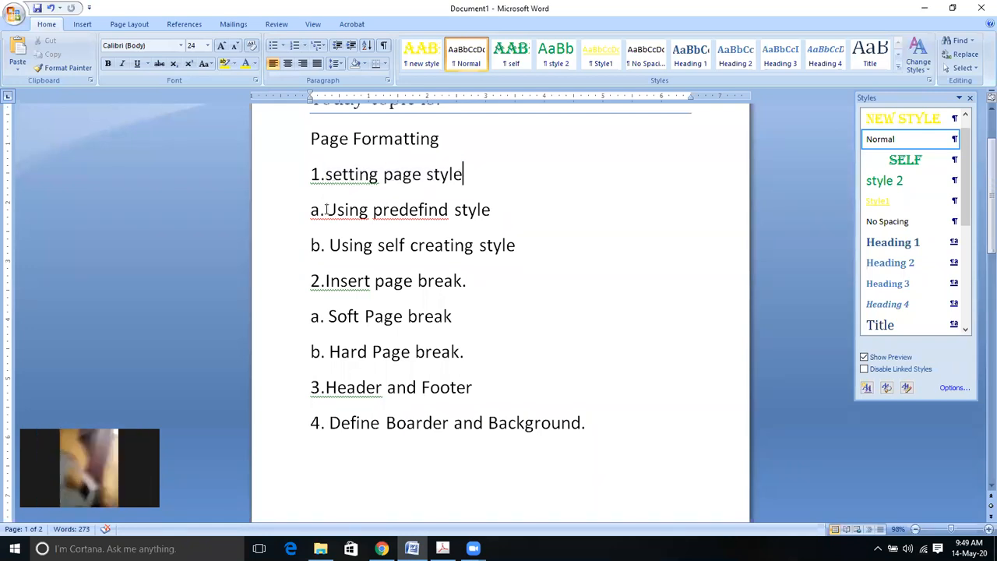
click(510, 213)
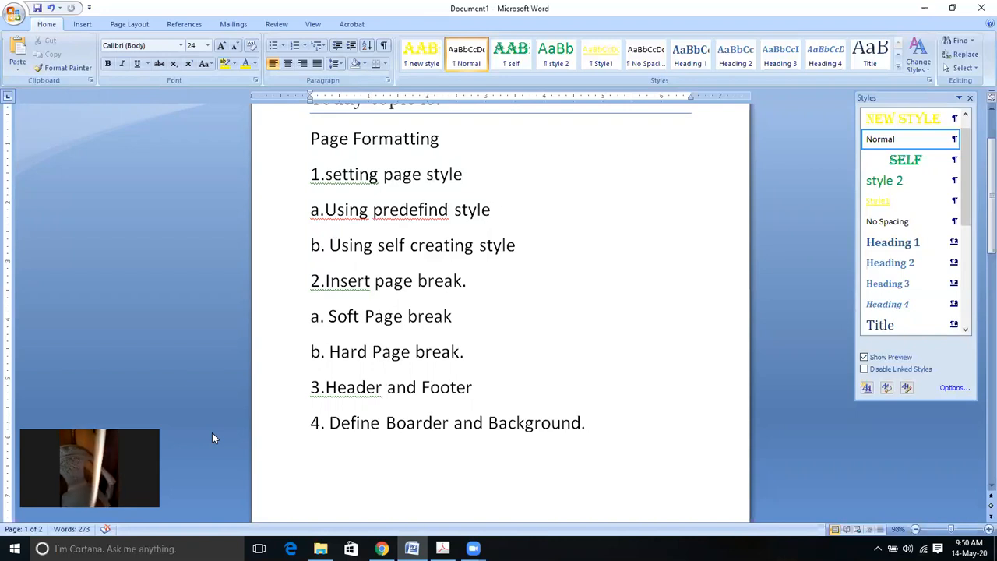
click(600, 40)
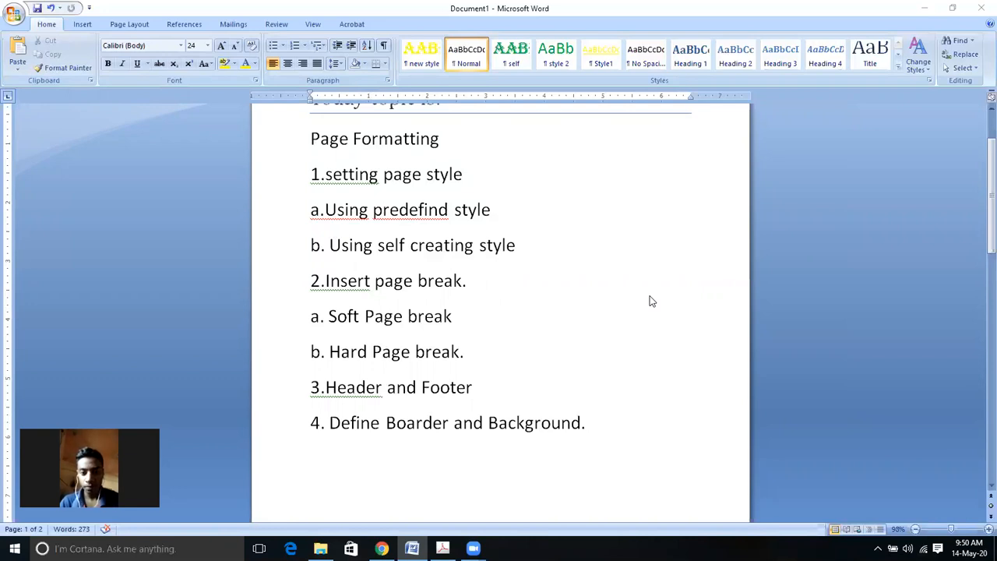
click(514, 208)
key(ctrl+alt+shift+s)
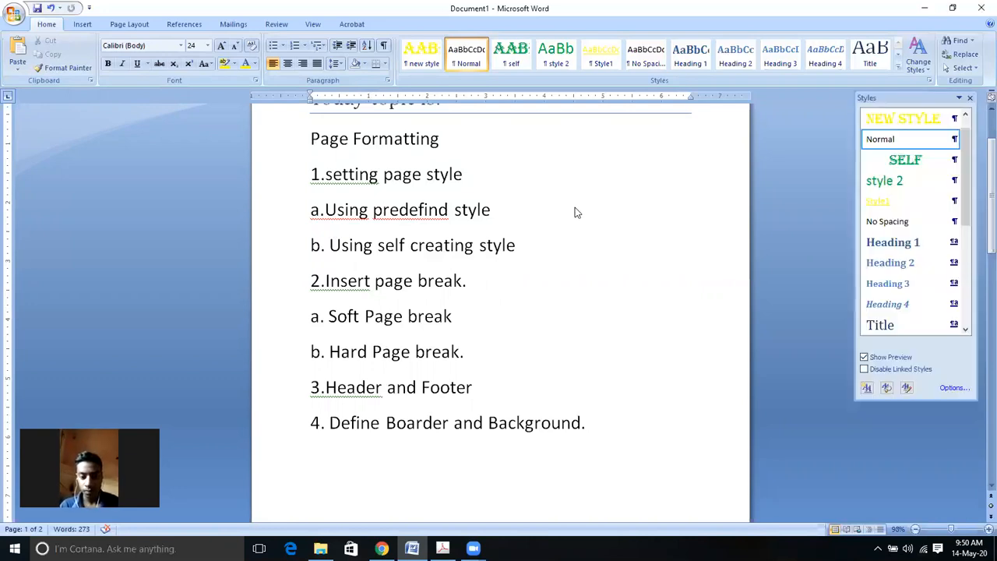
click(343, 179)
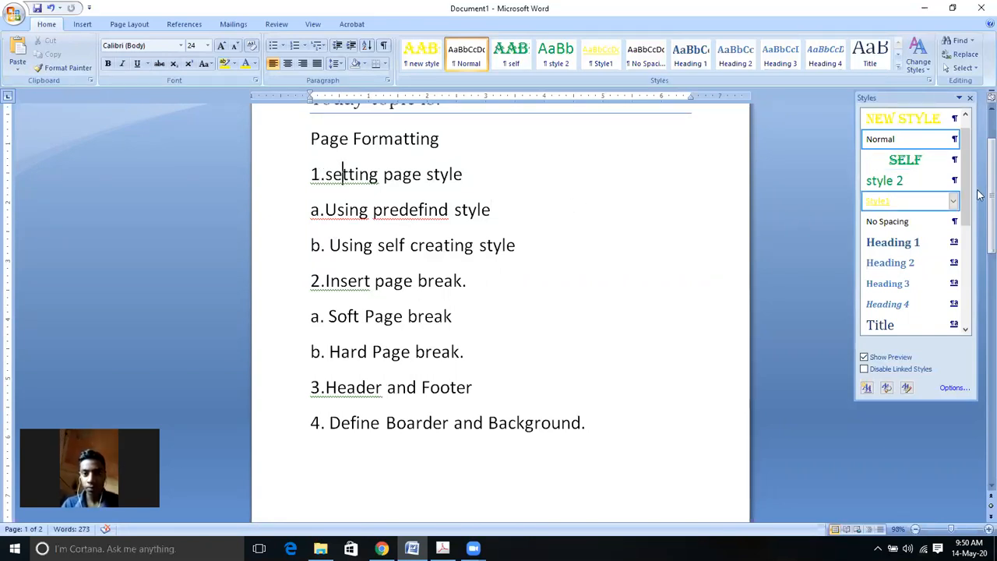
drag(980, 198, 979, 349)
scroll(762, 335, down, 2)
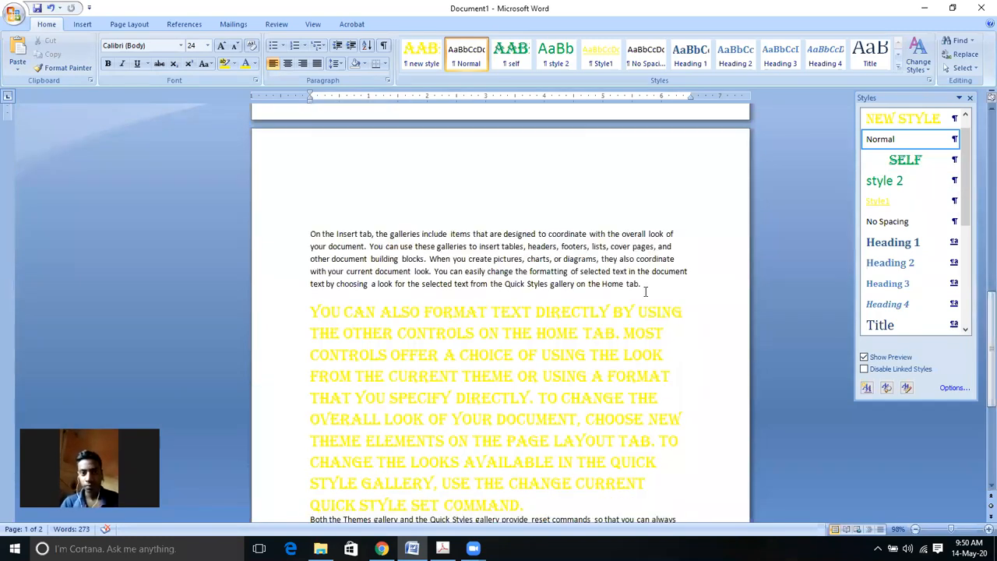
click(645, 288)
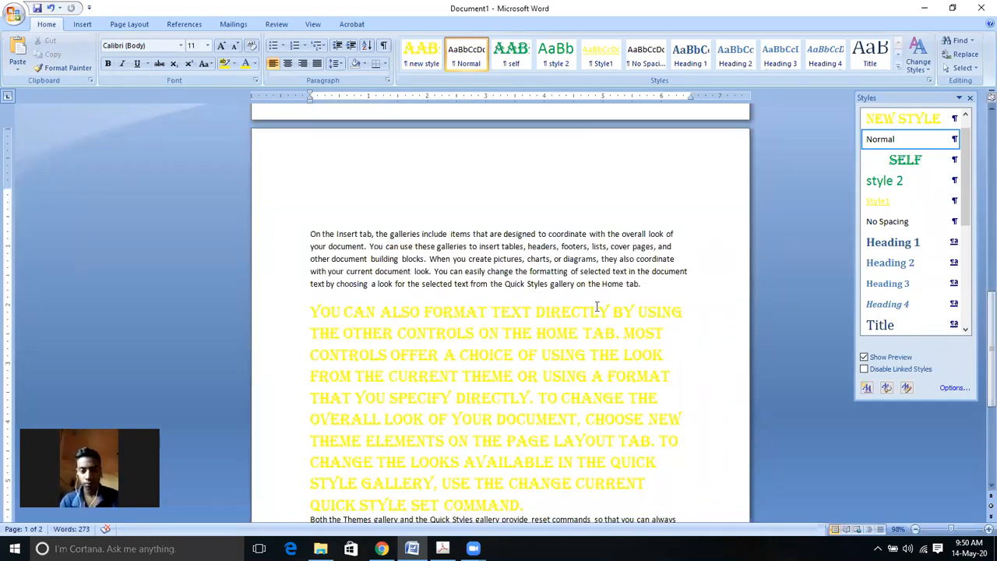
Step: Insert a page break after 'Home tab.' and scroll back up to page 1
click(84, 25)
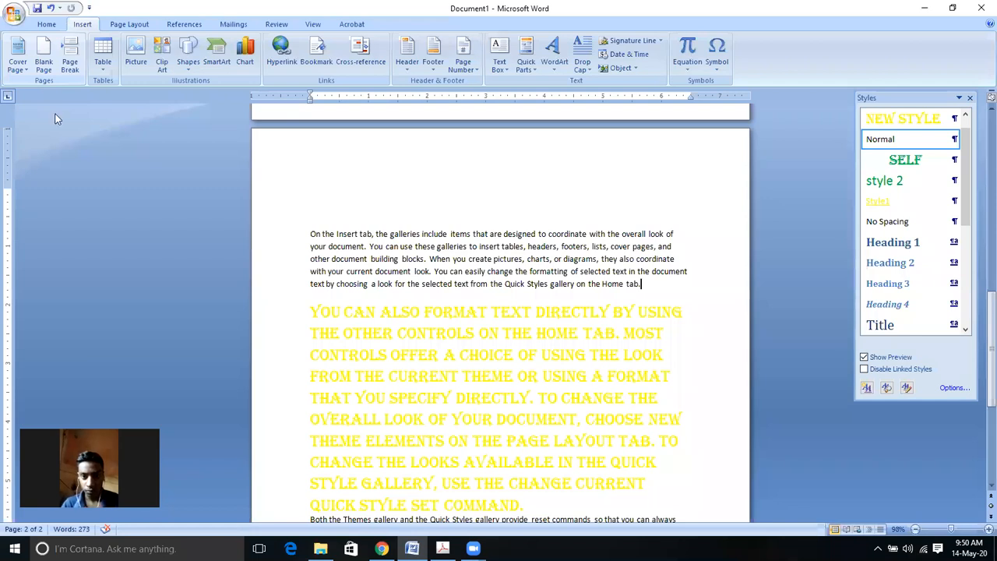
click(71, 59)
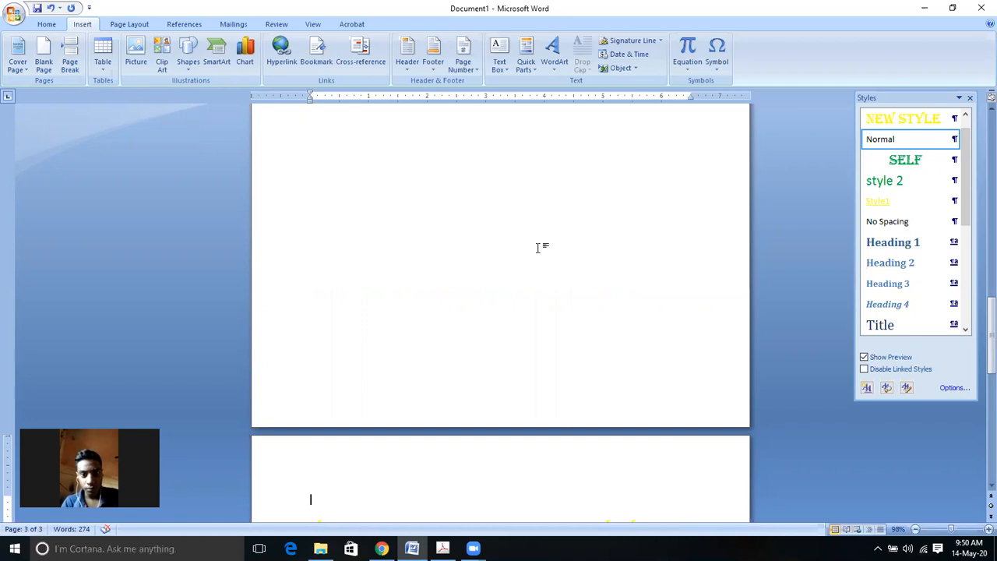
drag(980, 343, 980, 407)
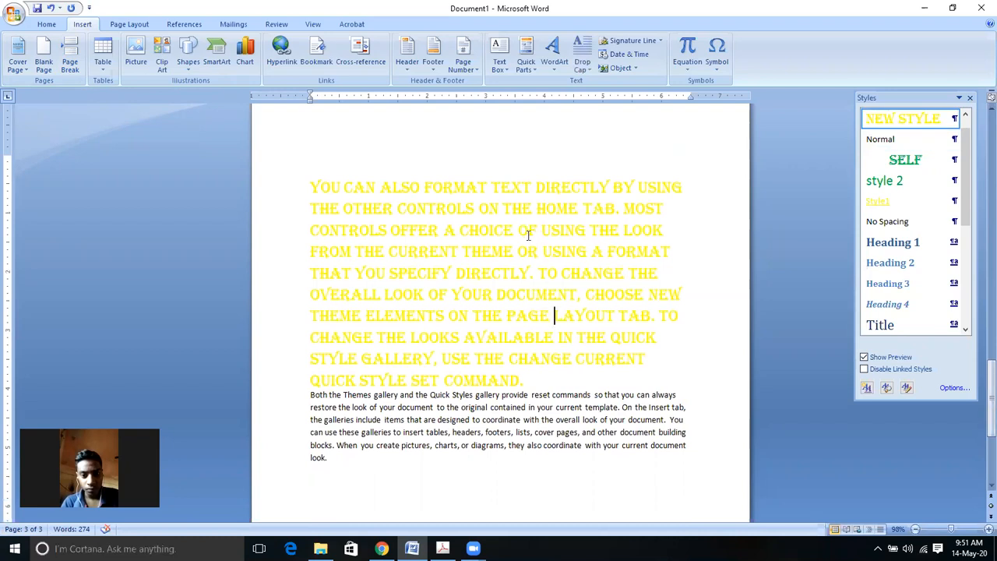
drag(989, 374, 911, 176)
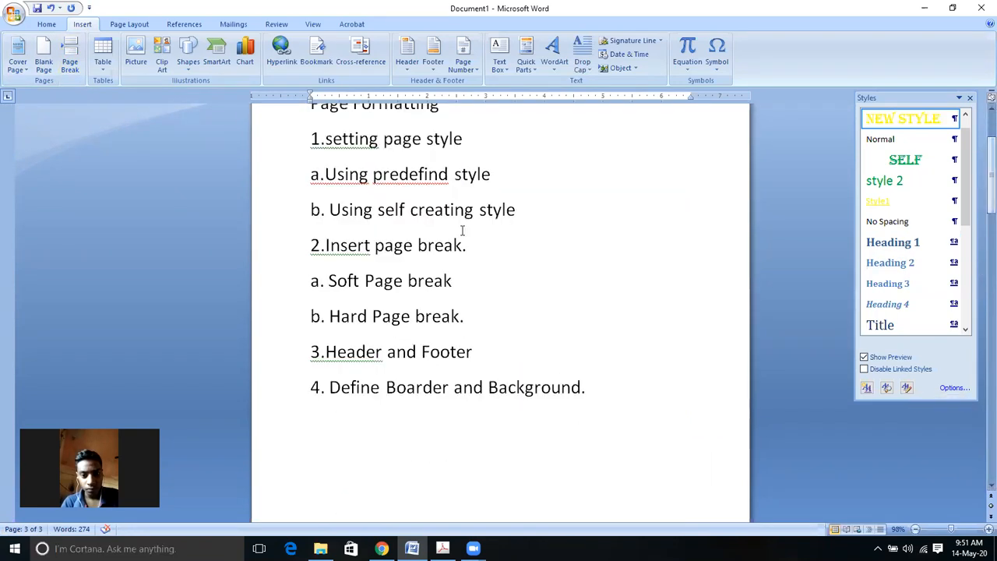
click(479, 241)
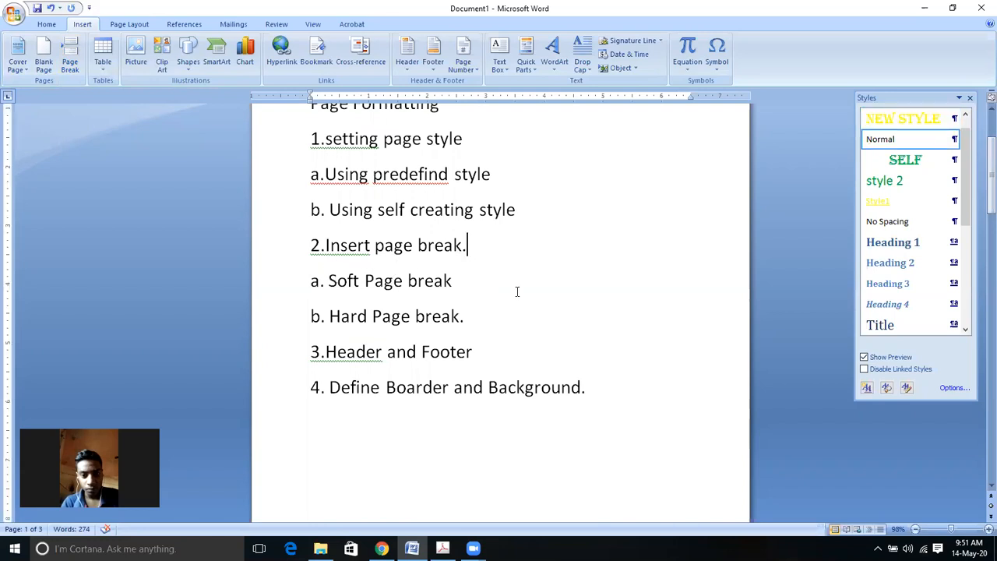
drag(328, 279, 450, 284)
click(476, 316)
drag(328, 316, 460, 317)
click(496, 318)
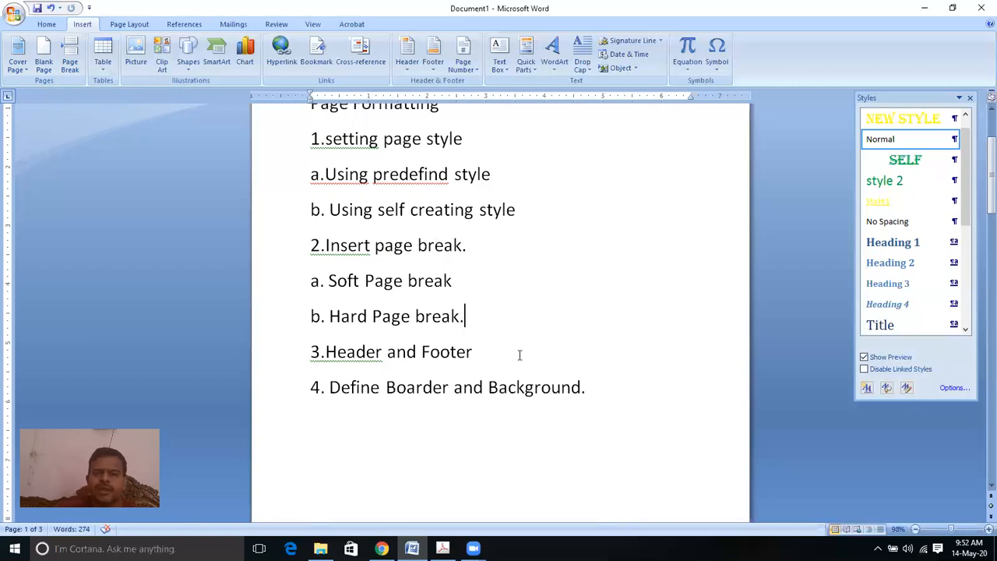
drag(979, 186, 979, 335)
Step: Insert a page break before 'A CHOICE' in the yellow paragraph, pushing it onto page 3
scroll(592, 387, down, 10)
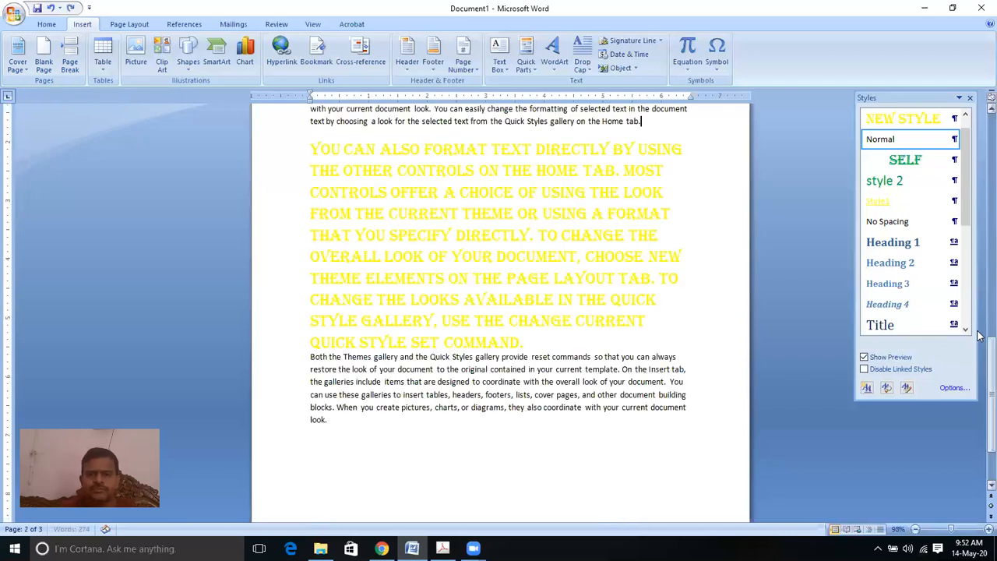
click(651, 122)
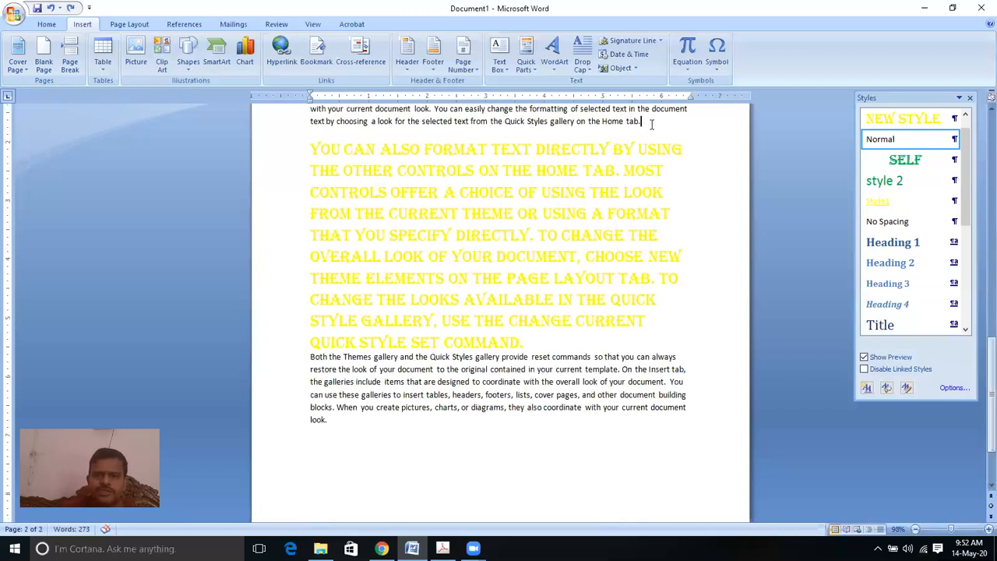
click(442, 192)
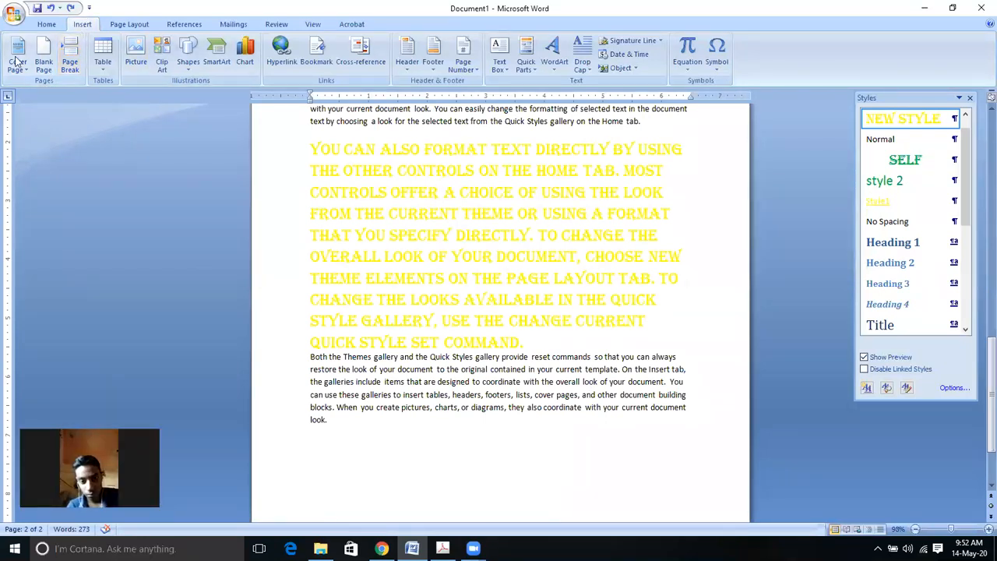
click(75, 67)
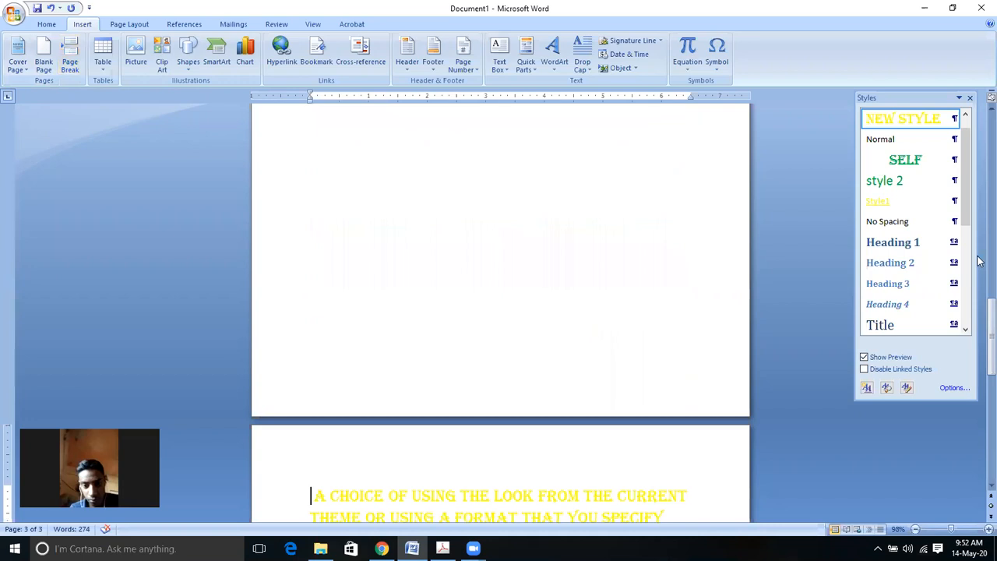
drag(979, 261, 980, 388)
drag(678, 270, 678, 270)
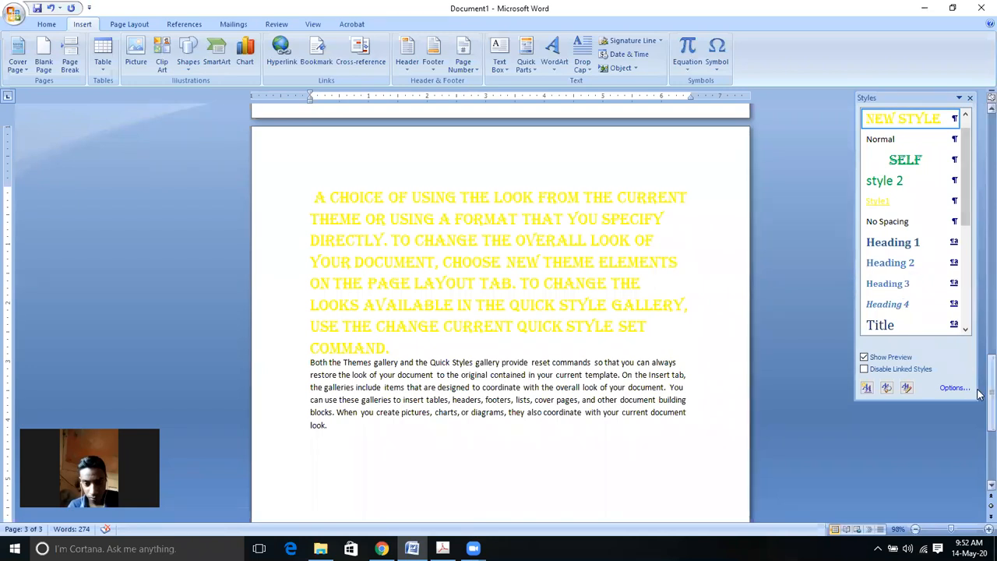
drag(979, 399, 979, 183)
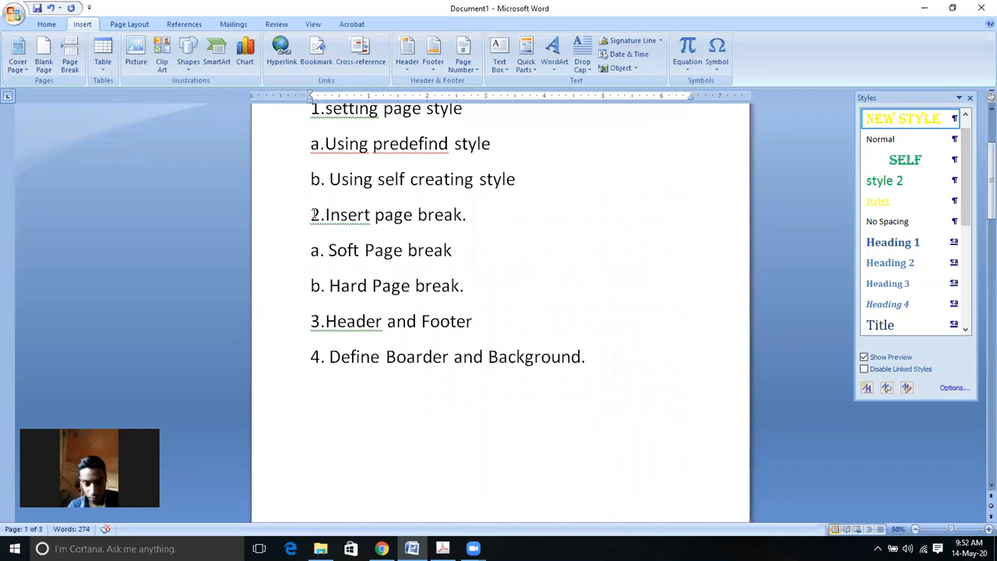
drag(328, 250, 453, 250)
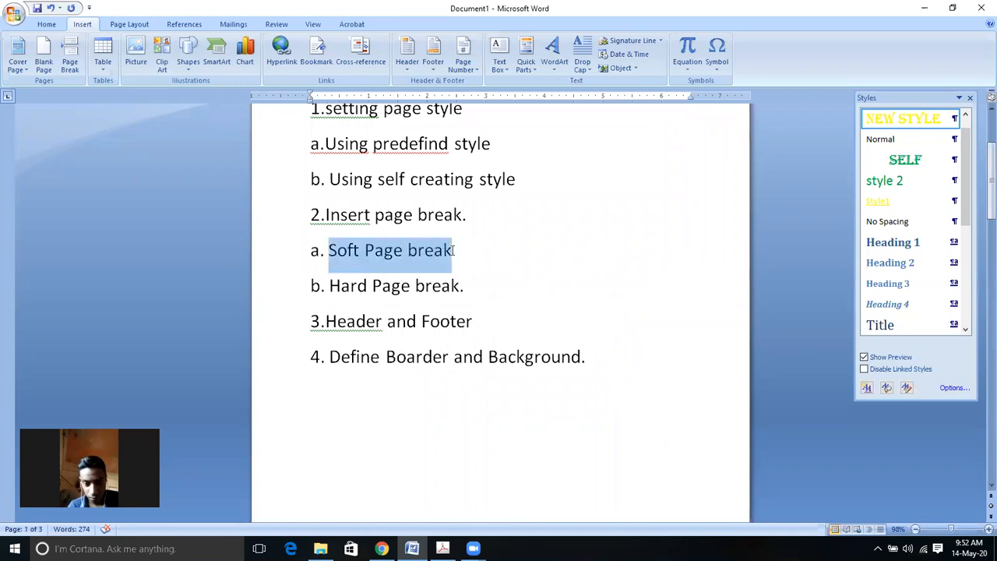
drag(329, 286, 461, 286)
click(644, 226)
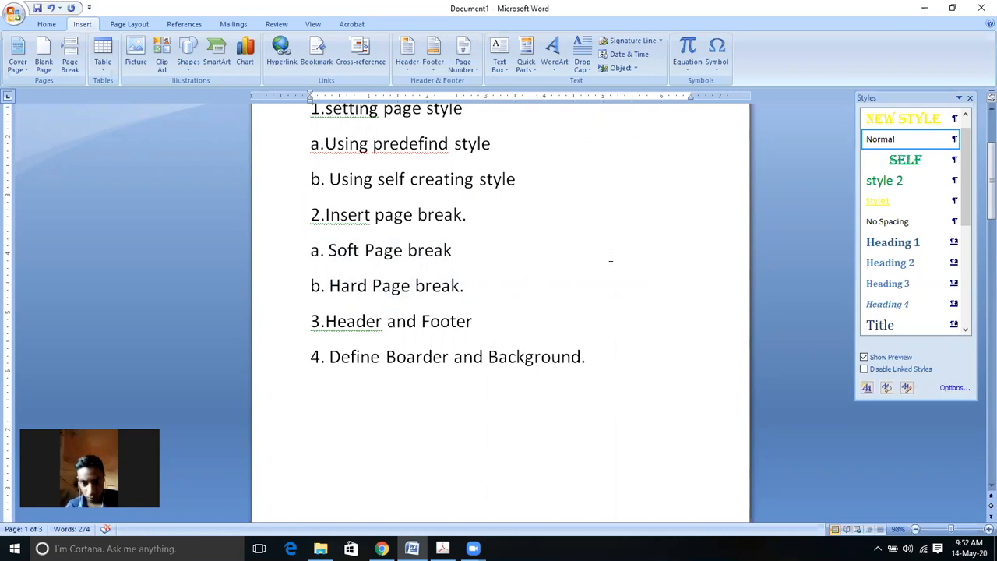
click(328, 321)
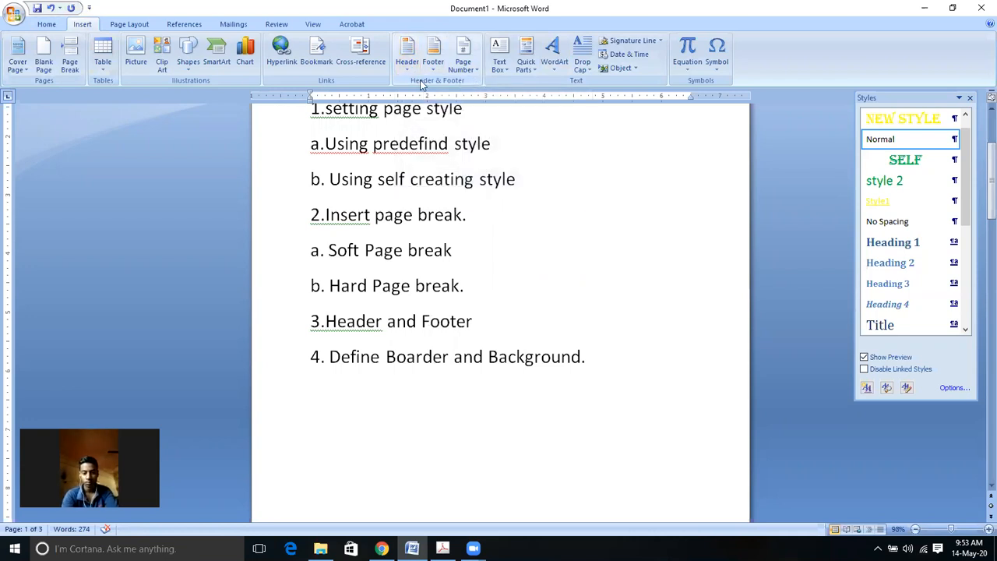
Step: Add an Alphabet header titled 'JEEVAN JYOTI PUBLIC HIGH SCHOOL', dropping the extra word BHEER
click(408, 59)
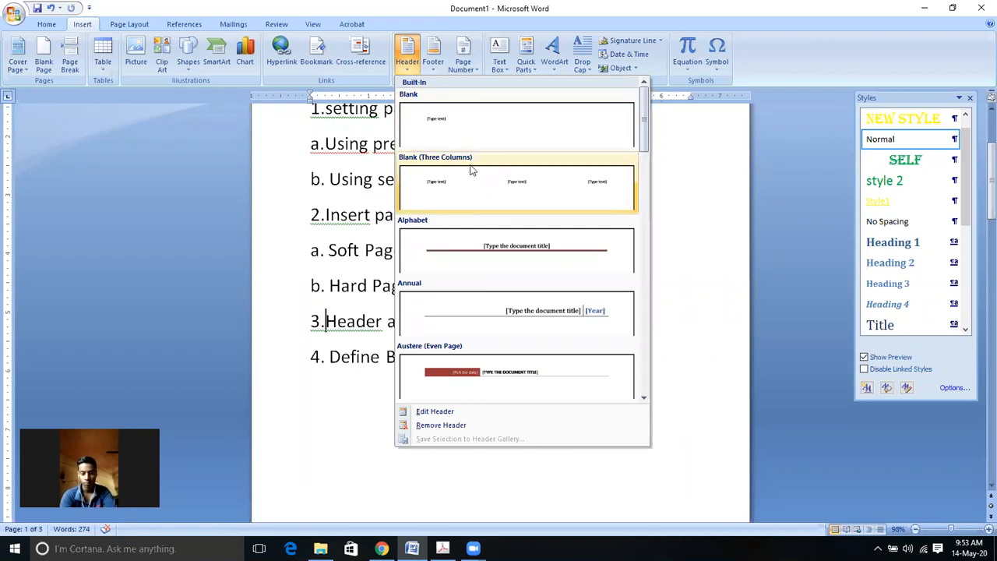
click(518, 249)
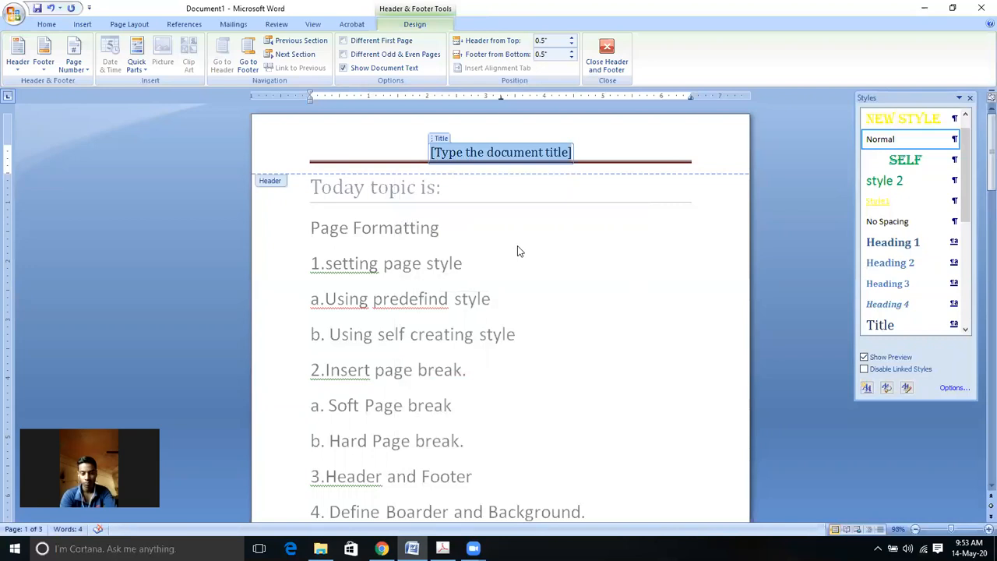
text(JEEVAN JYOTI PUBLIC HIGH SCHOO)
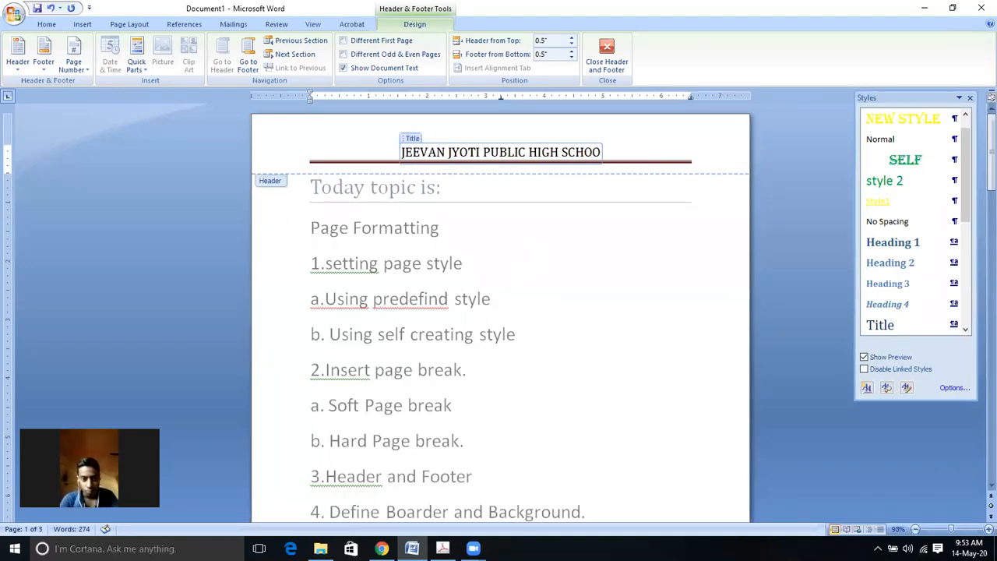
text(L BHEER)
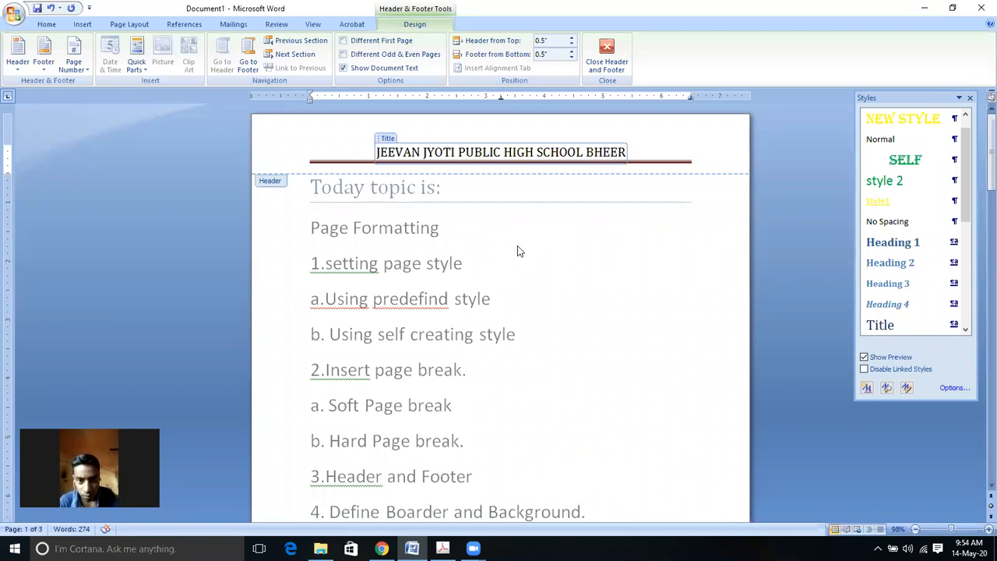
key(BackSpace)
key(BackSpace)
key(BackSpace)
key(BackSpace)
key(BackSpace)
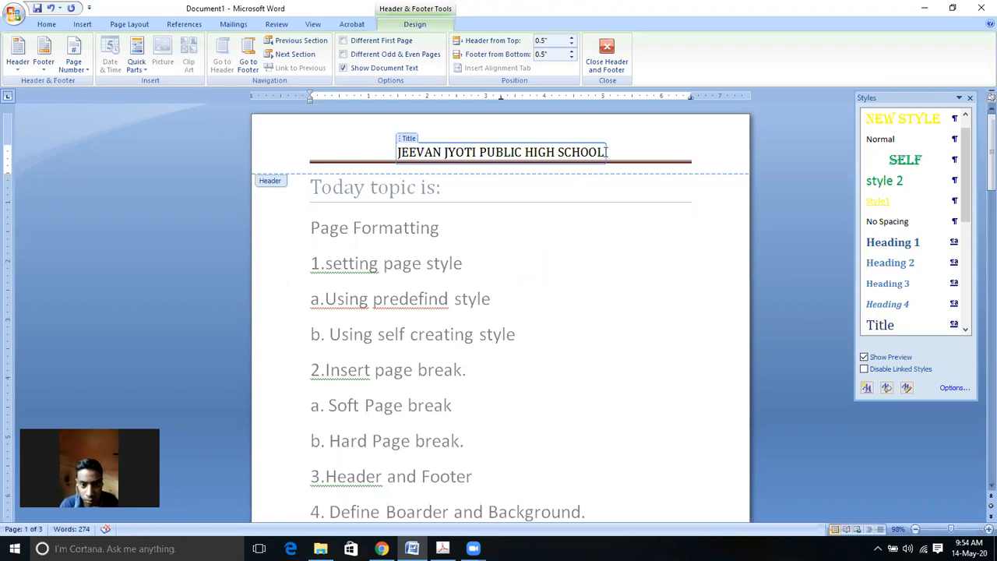
Step: Select the header title, delete it, then undo to restore the school name
drag(452, 164, 430, 166)
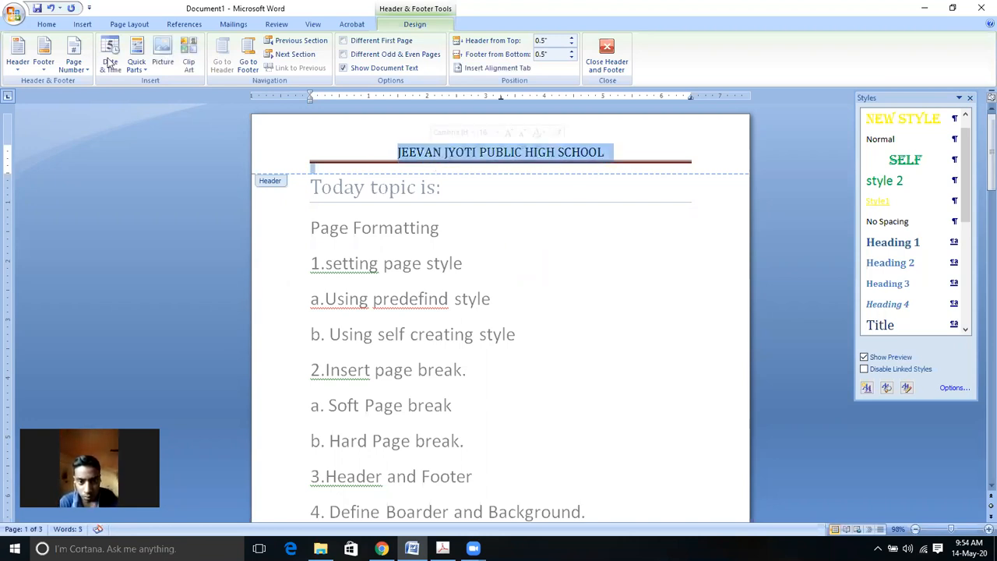
click(46, 24)
key(Delete)
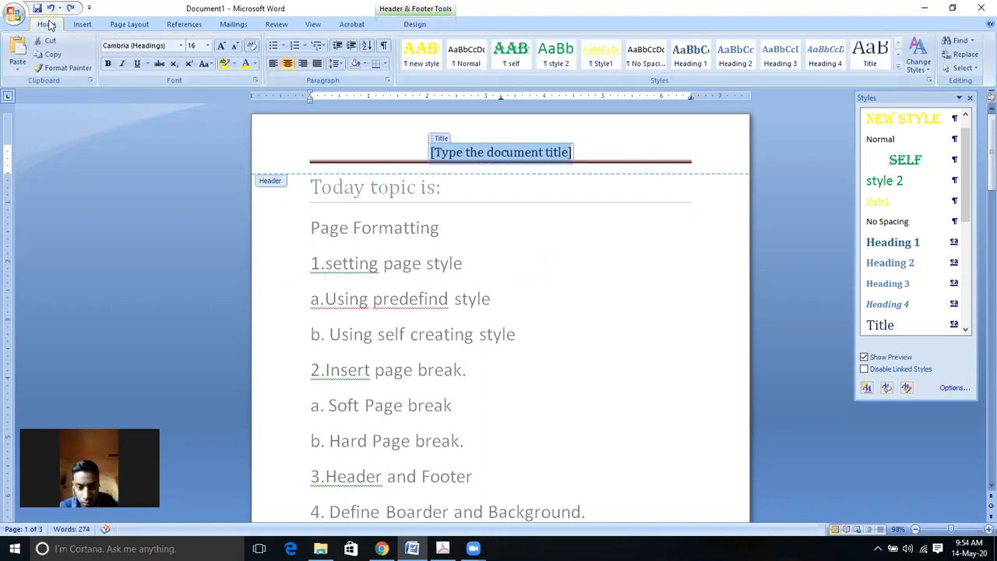
key(ctrl+z)
key(ctrl+z)
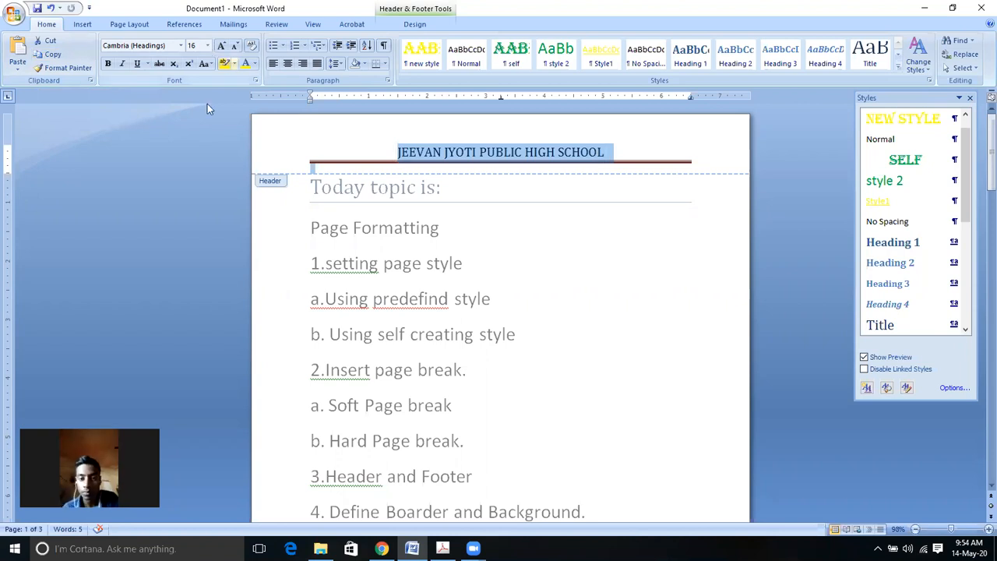
Step: Make the header title 'JEEVAN JYOTI PUBLIC HIGH SCHOOL' 28 pt and red
click(208, 46)
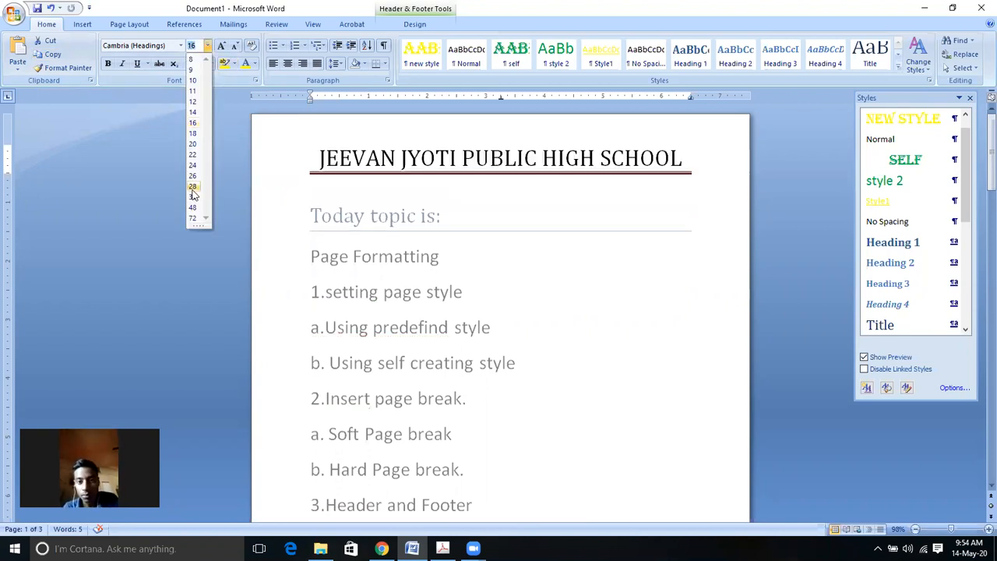
click(194, 187)
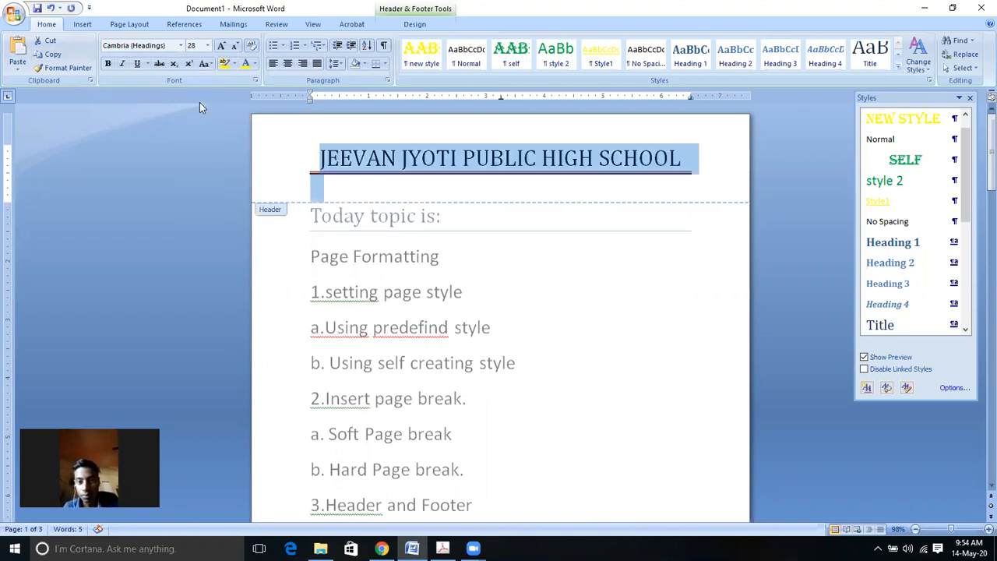
click(254, 64)
click(254, 171)
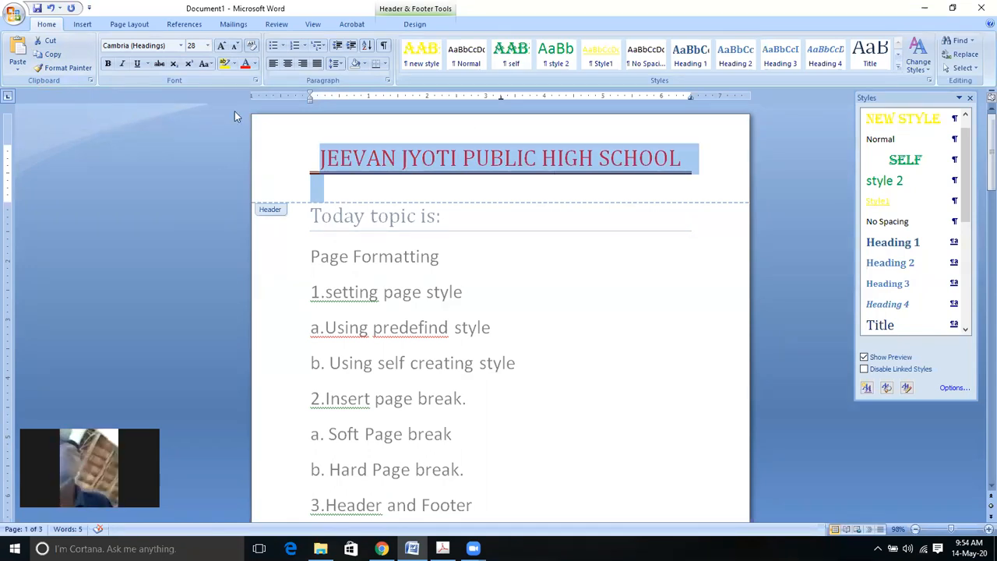
click(84, 25)
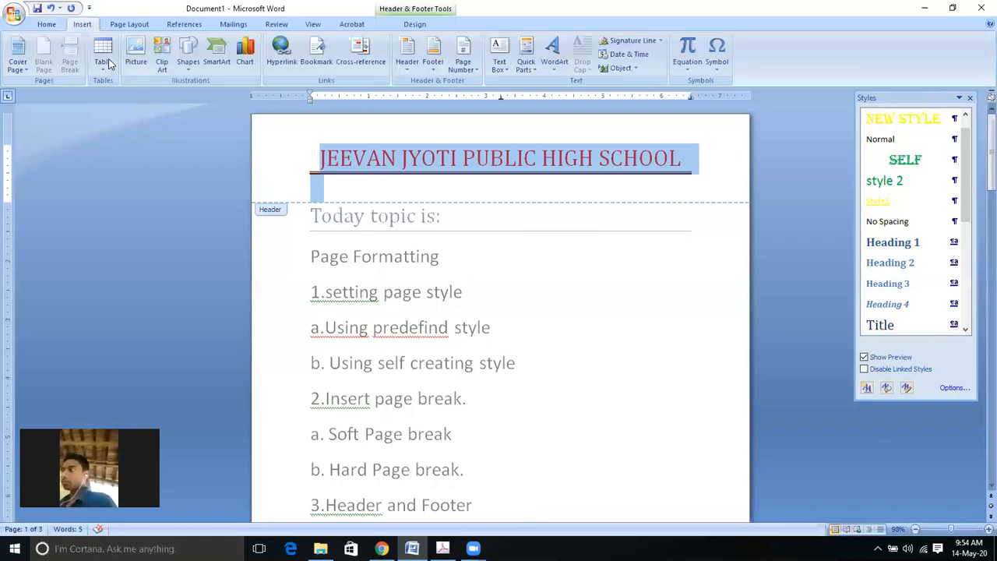
Step: Add an Alphabet footer with the school's address after 'ADDRESS:', replacing the page number, and select it
click(435, 55)
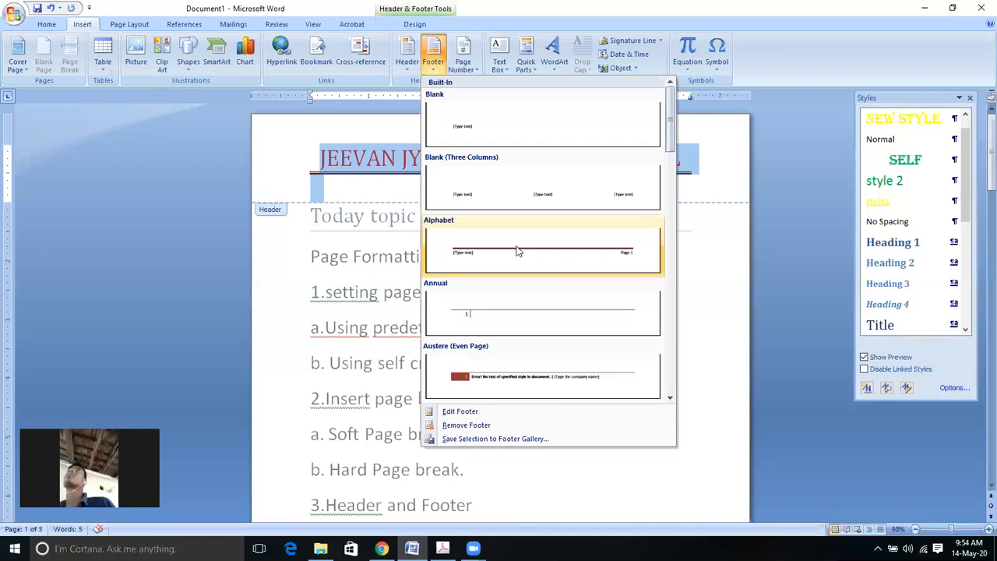
click(520, 251)
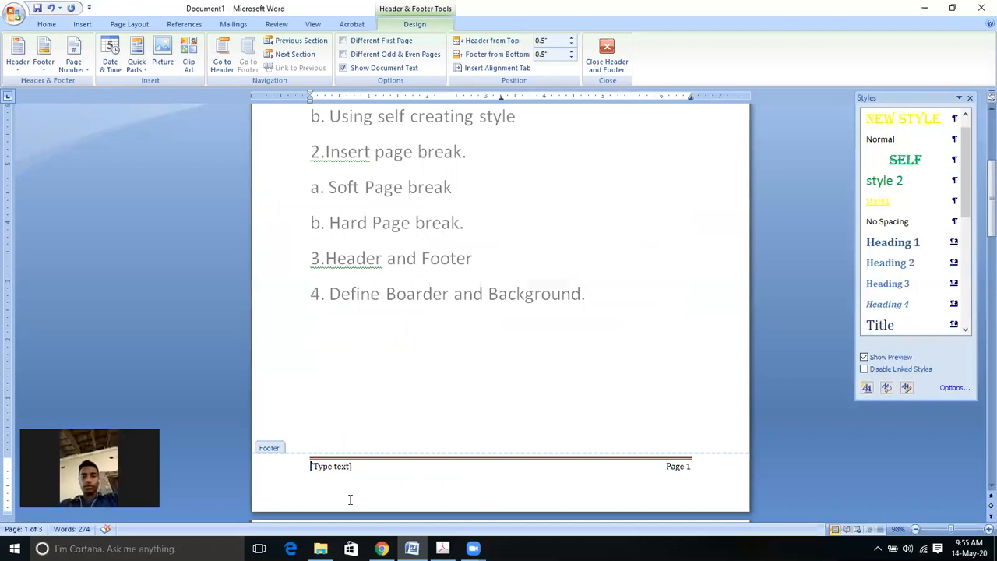
text(AD)
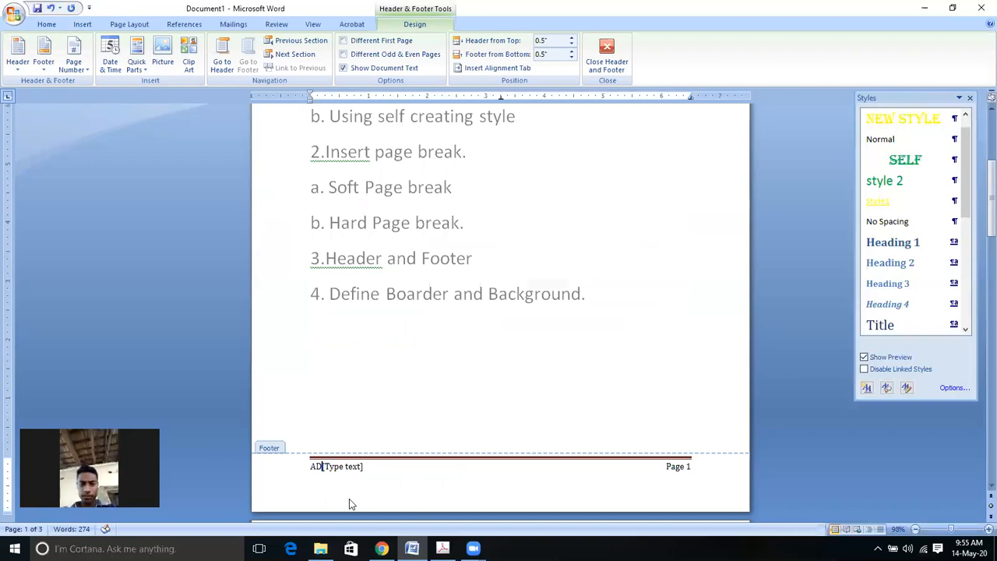
text(D)
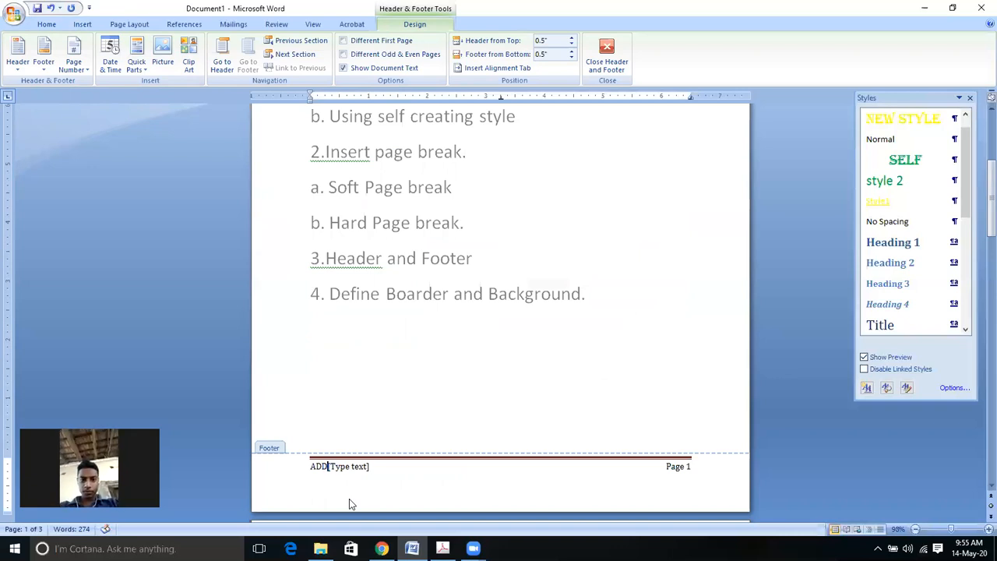
text(RESS: )
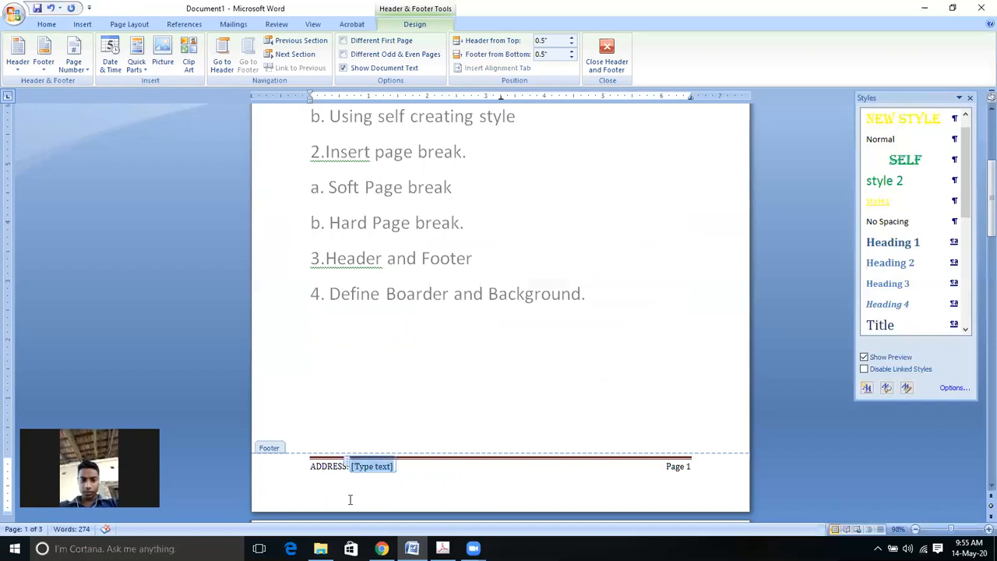
text(e)
key(BackSpace)
key(BackSpace)
key(BackSpace)
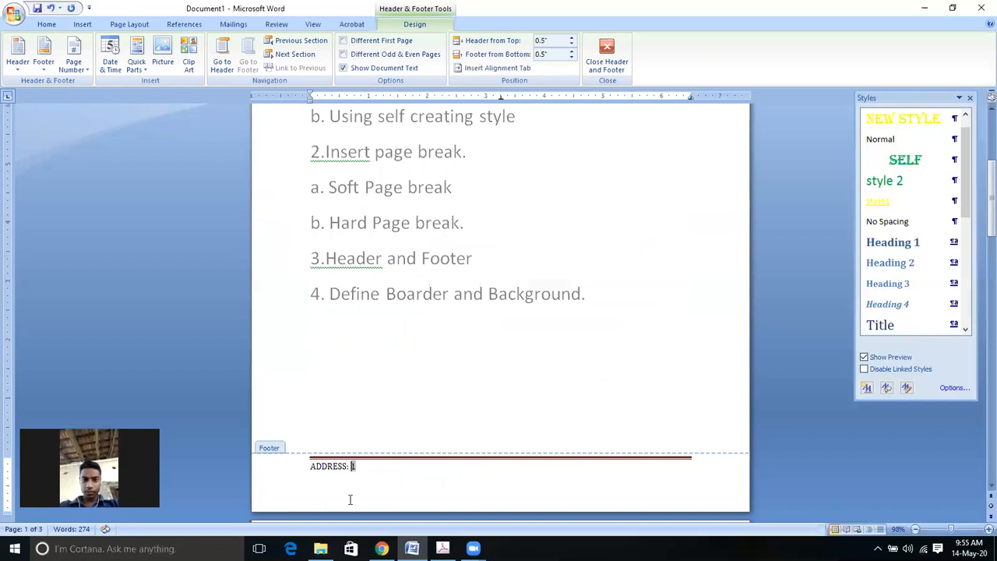
text(JEE)
key(BackSpace)
key(BackSpace)
key(BackSpace)
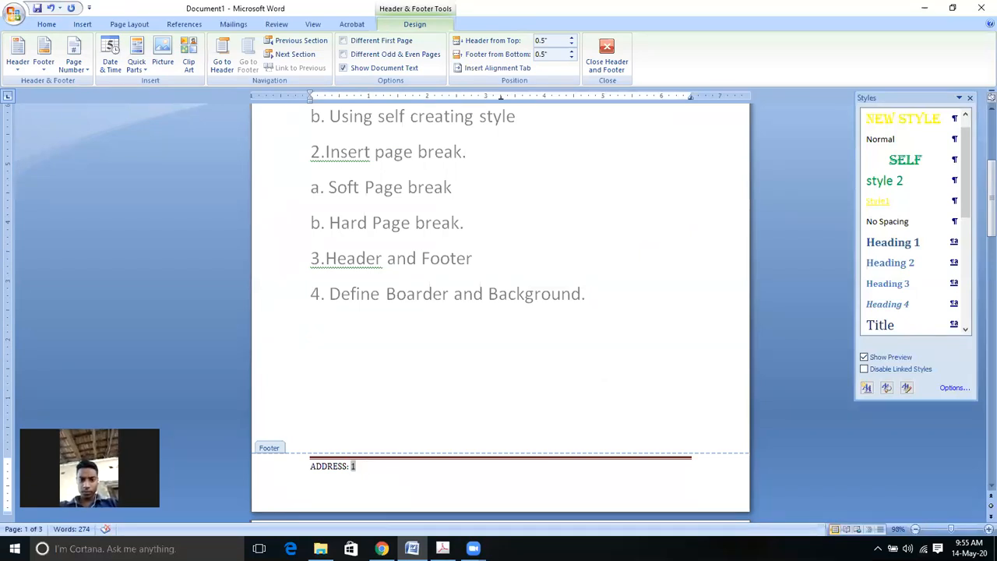
text(GHOREDEEH BHEERPUR KARCHHANA)
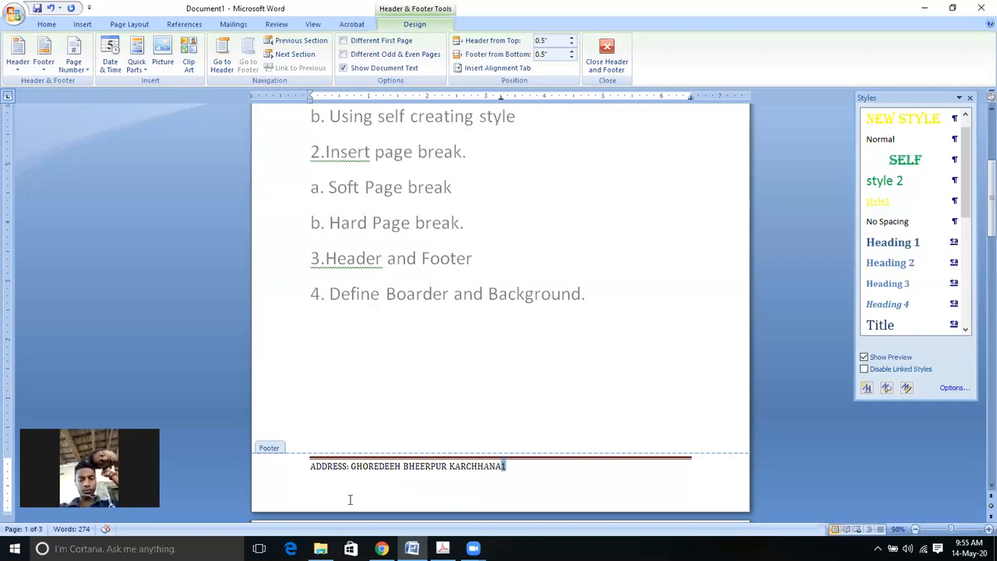
key(Delete)
text(PRA)
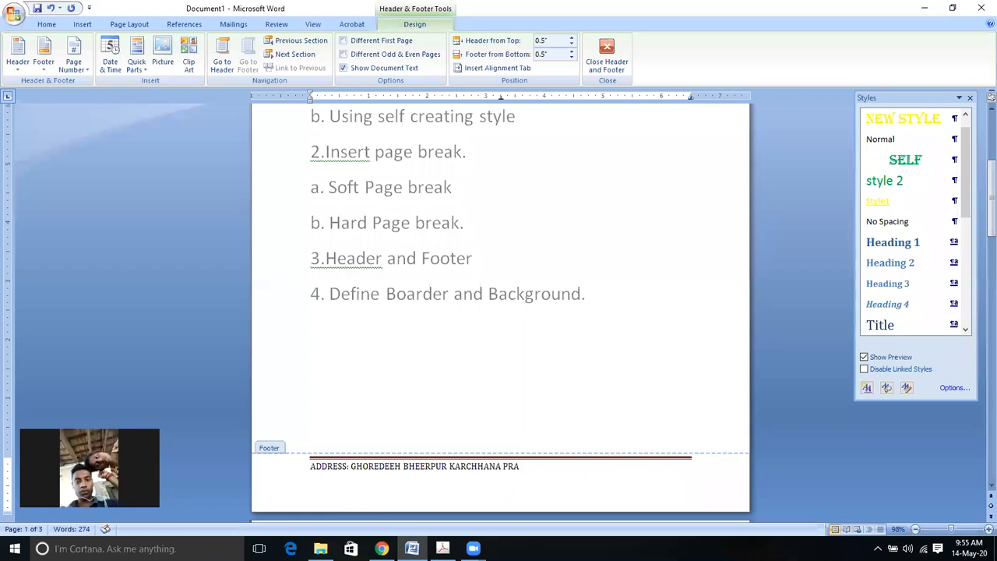
text(YAGRAJ)
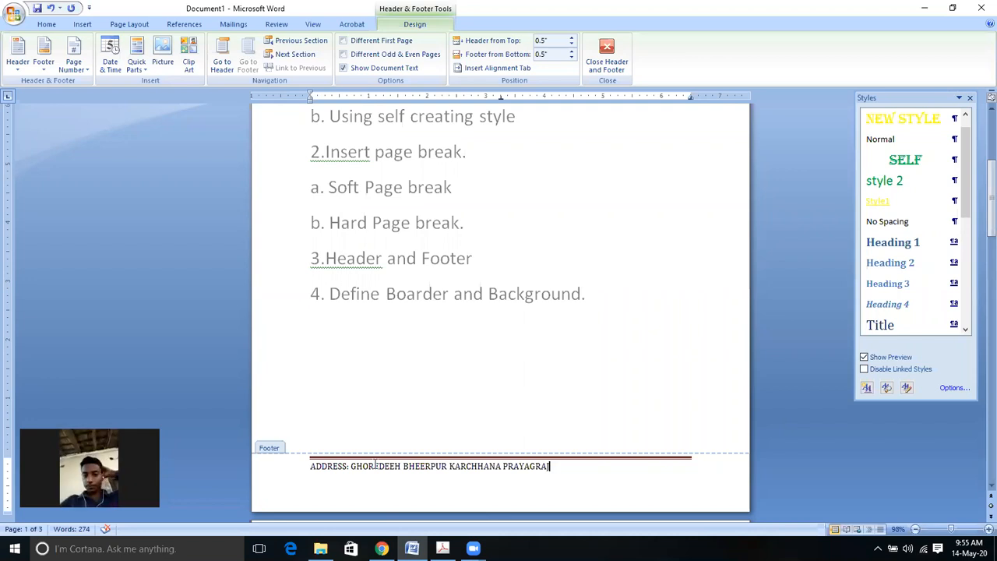
key(ctrl+a)
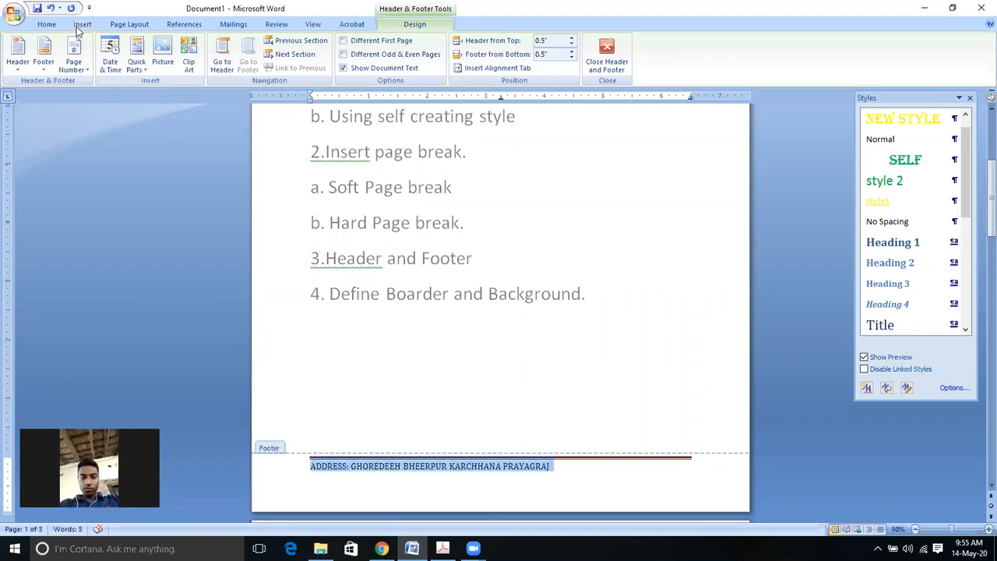
Step: Colour the selected footer address text green
click(47, 24)
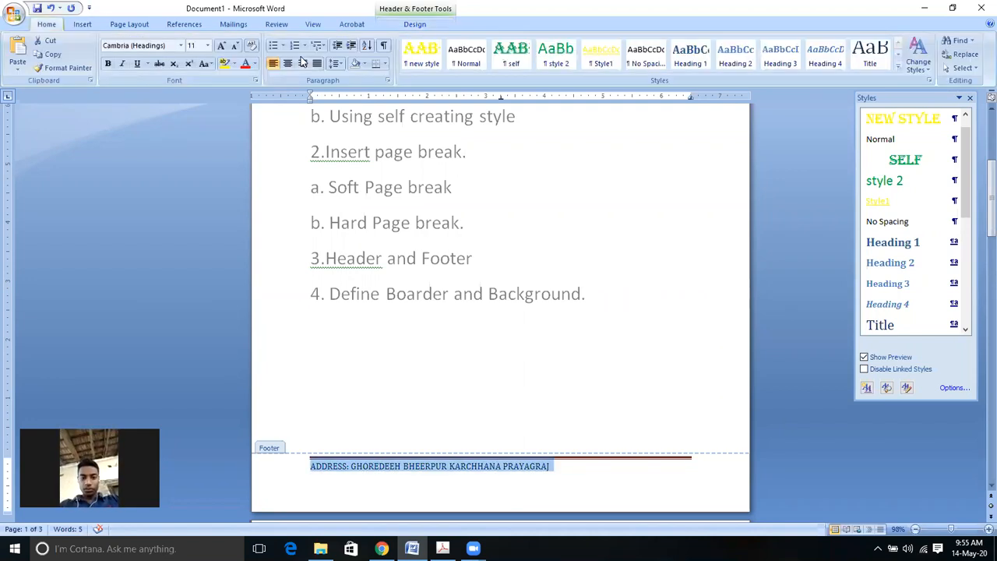
click(255, 65)
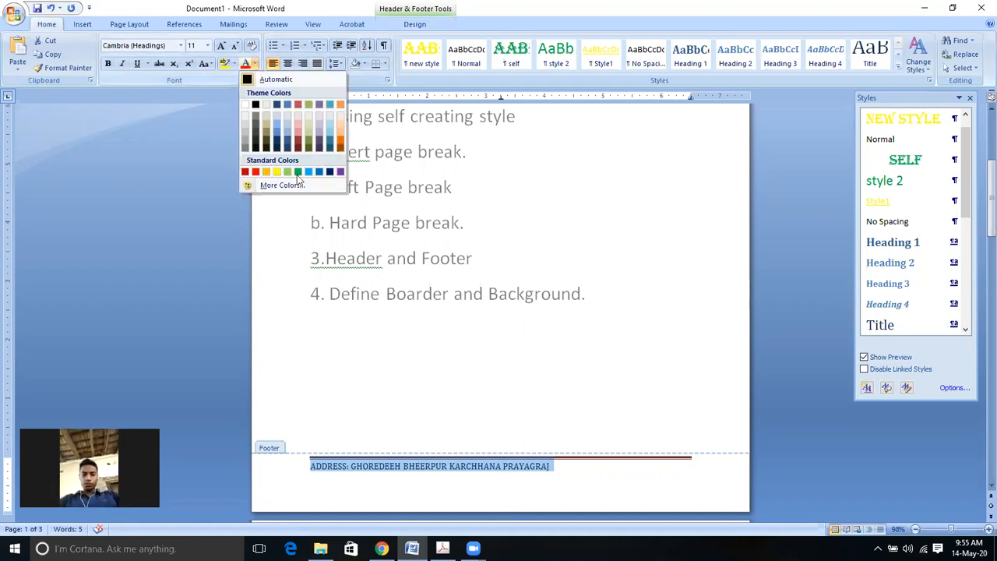
click(390, 319)
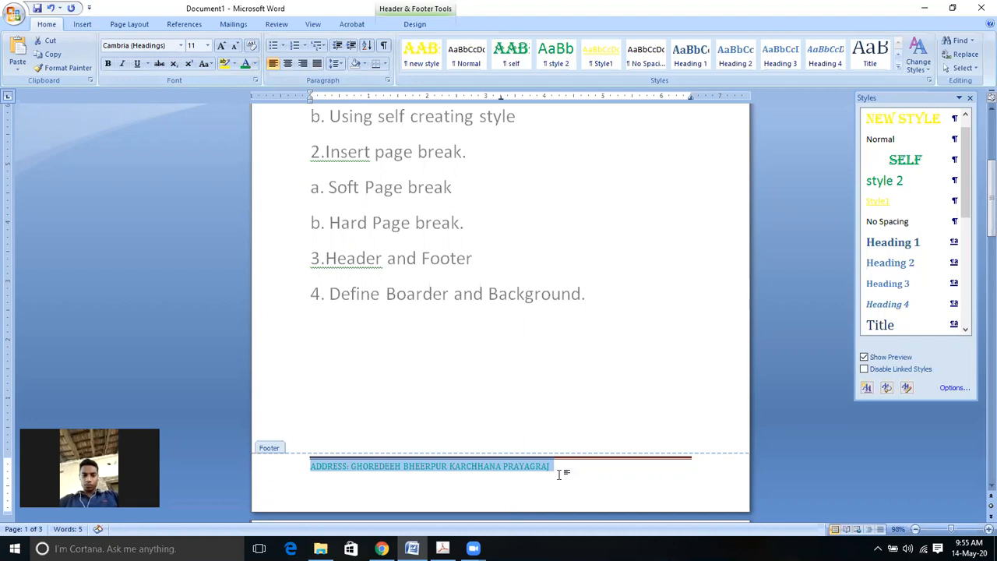
Step: Add a 'CONTACT NO:' line with the phone number below the address and close the footer
click(579, 466)
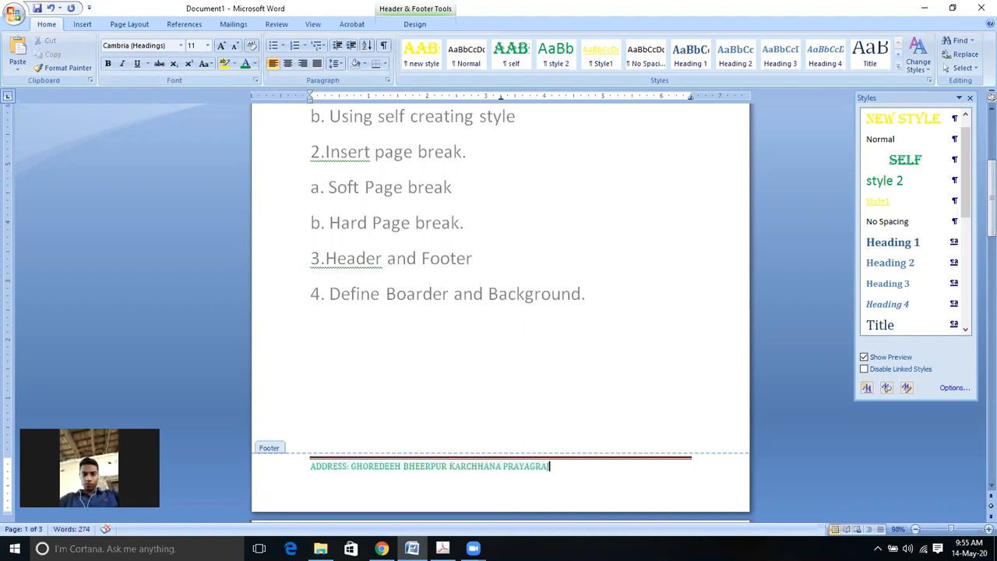
key(Return)
text(CONTACT NO)
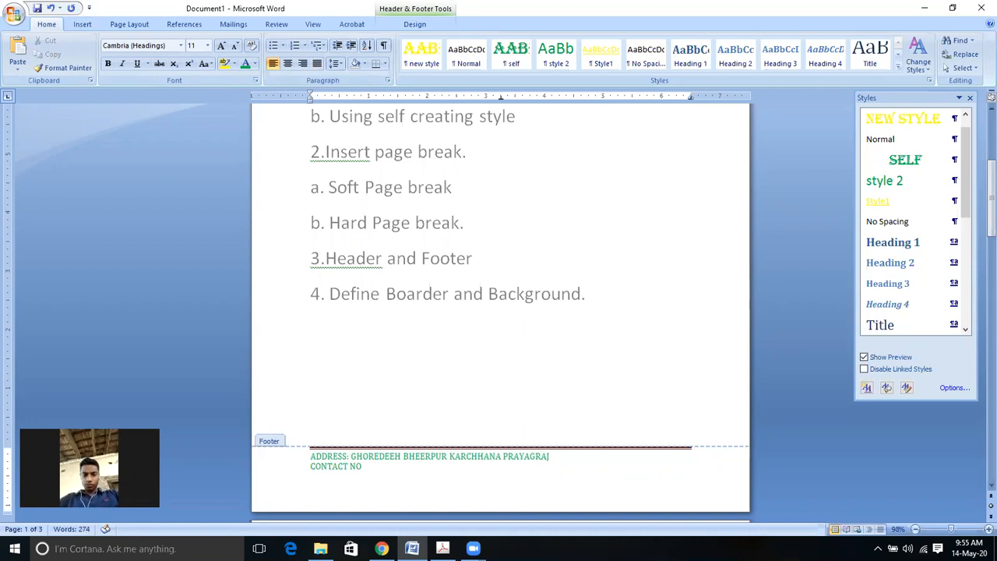
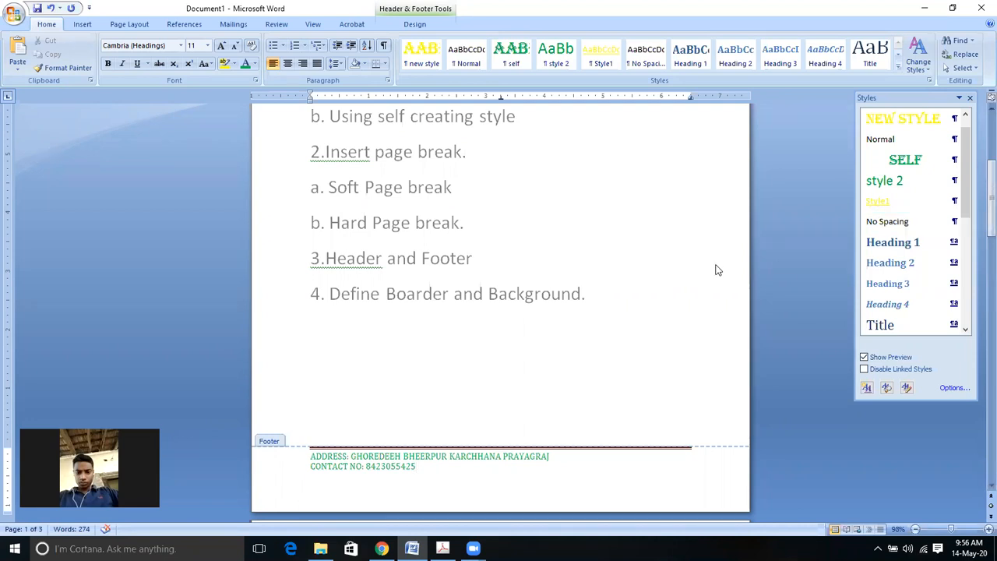
key(Escape)
Step: Scroll down to page 3 to confirm the green address and contact footer repeats
drag(980, 204, 980, 383)
drag(980, 398, 980, 461)
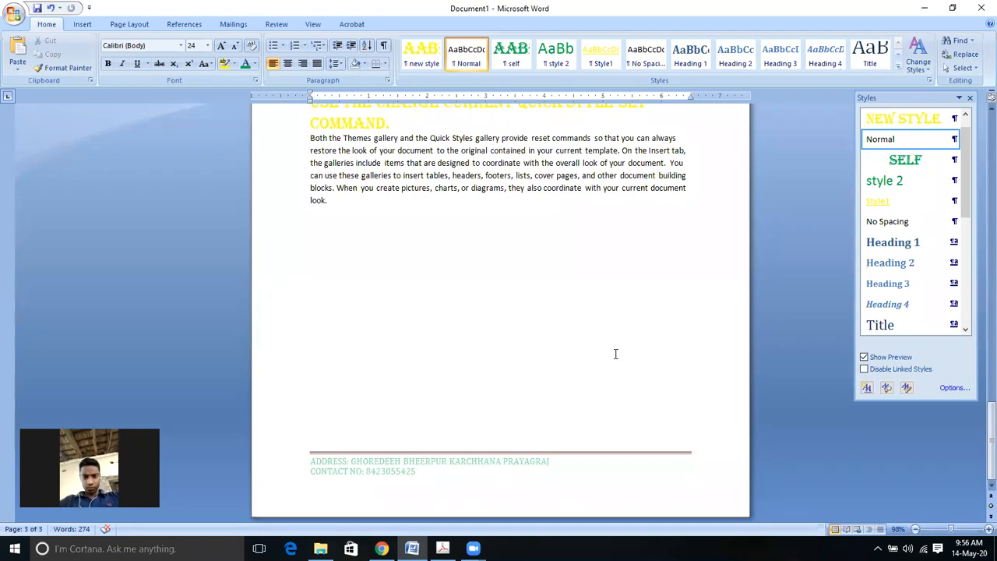